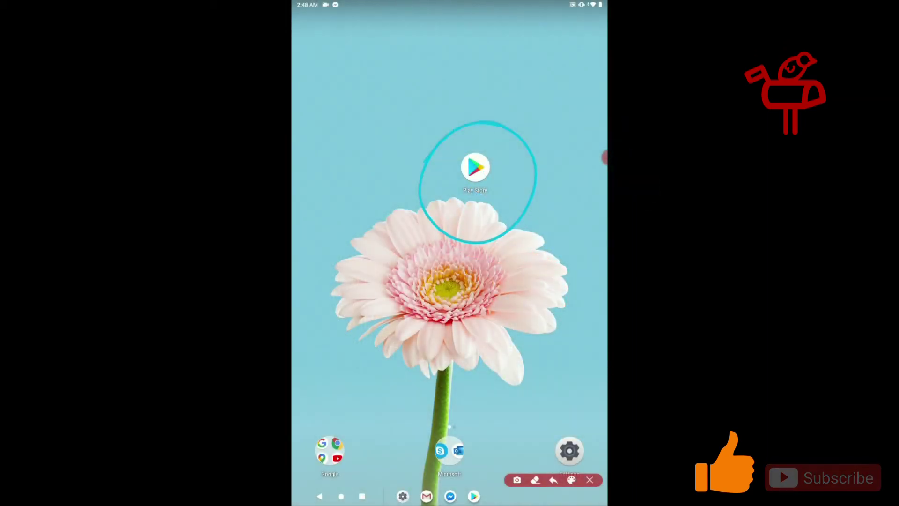
Launch the Google Play Store app from the Android home screen
{"action": "left_click", "coordinate": [298, 250]}
{"action": "left_click_drag", "start_coordinate": [328, 37], "coordinate": [400, 46]}
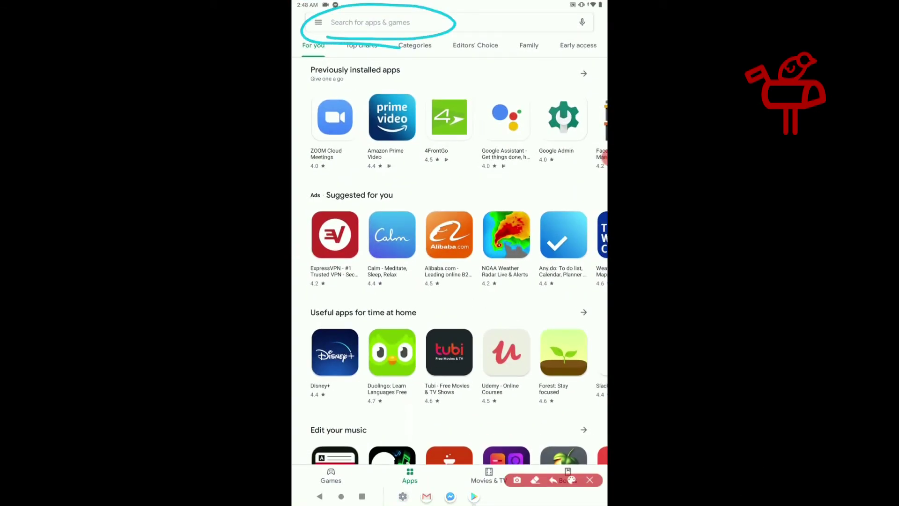
Search the Play Store for 'smart life' and open the Smart Life - Smart Living page
{"action": "left_click", "coordinate": [589, 480]}
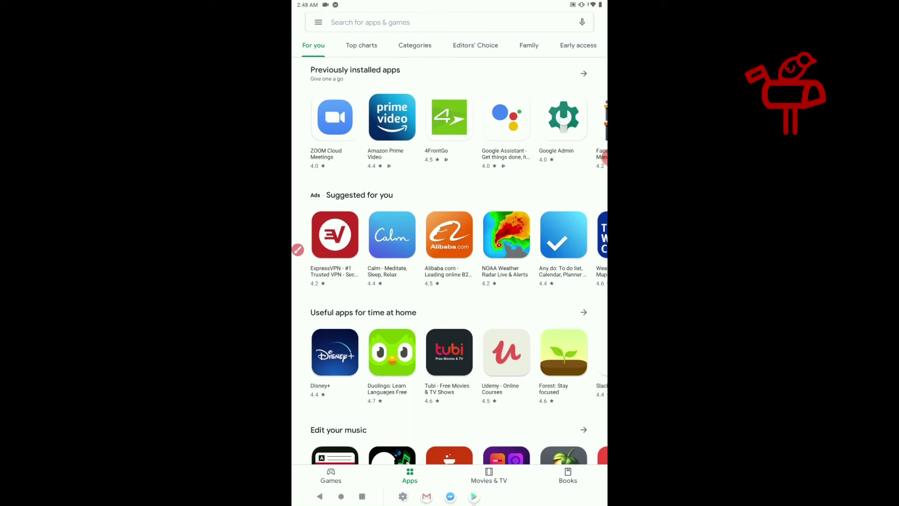
{"action": "left_click", "coordinate": [371, 22]}
{"action": "type", "text": "s"}
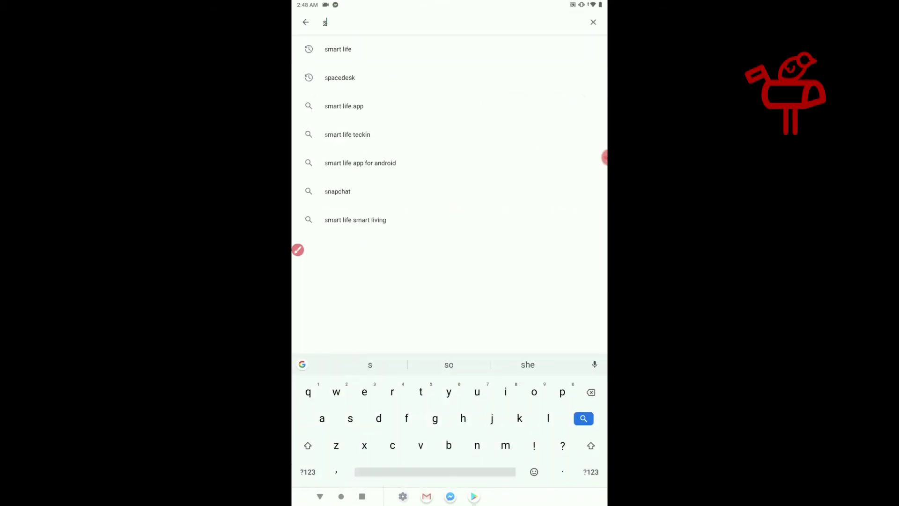
{"action": "type", "text": "mart lif"}
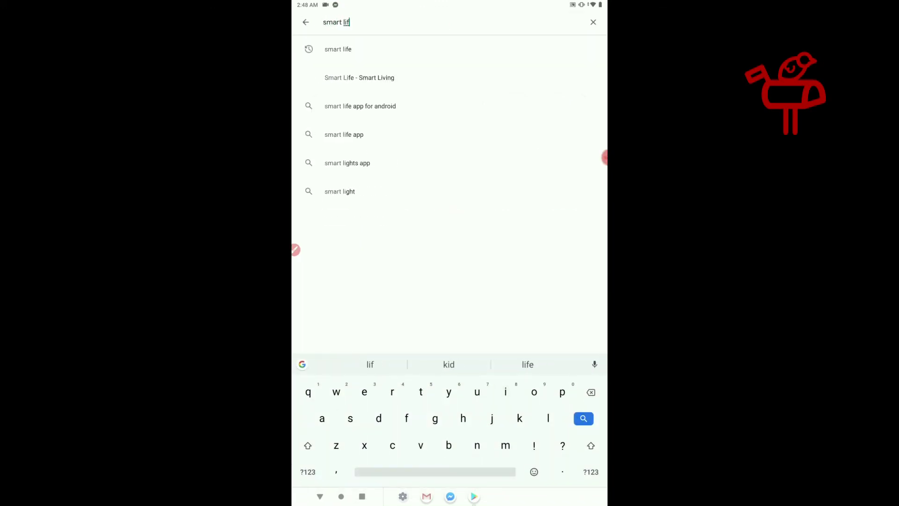
{"action": "type", "text": "e"}
{"action": "left_click", "coordinate": [295, 250]}
{"action": "mouse_move", "coordinate": [391, 57]}
{"action": "left_mouse_down"}
{"action": "mouse_move", "coordinate": [311, 77]}
{"action": "mouse_move", "coordinate": [352, 46]}
{"action": "mouse_move", "coordinate": [320, 55]}
{"action": "left_mouse_up"}
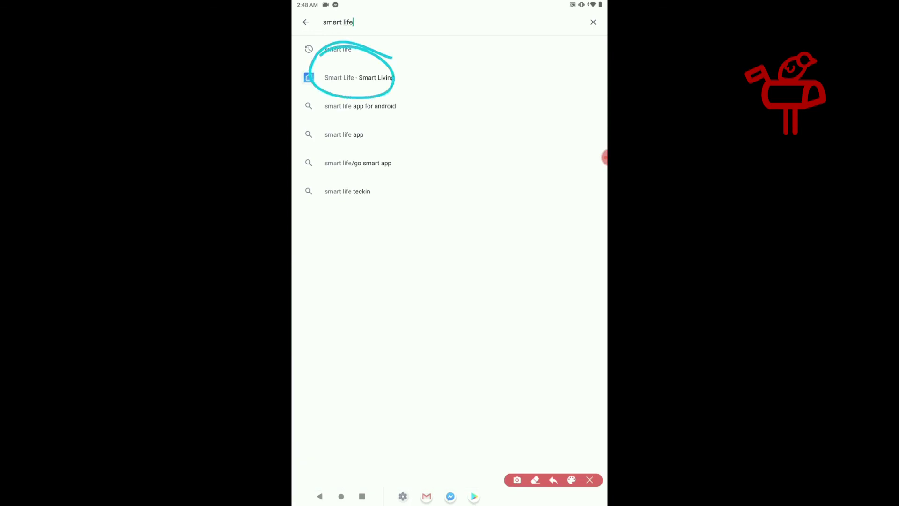
{"action": "left_click", "coordinate": [589, 480]}
{"action": "left_click", "coordinate": [358, 78]}
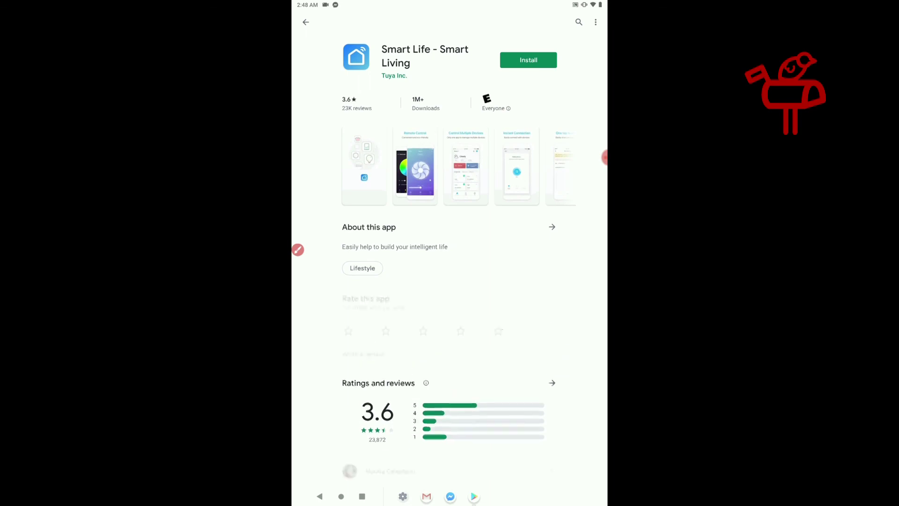
Start installing Smart Life - Smart Living and return to the home screen
{"action": "left_click", "coordinate": [298, 250]}
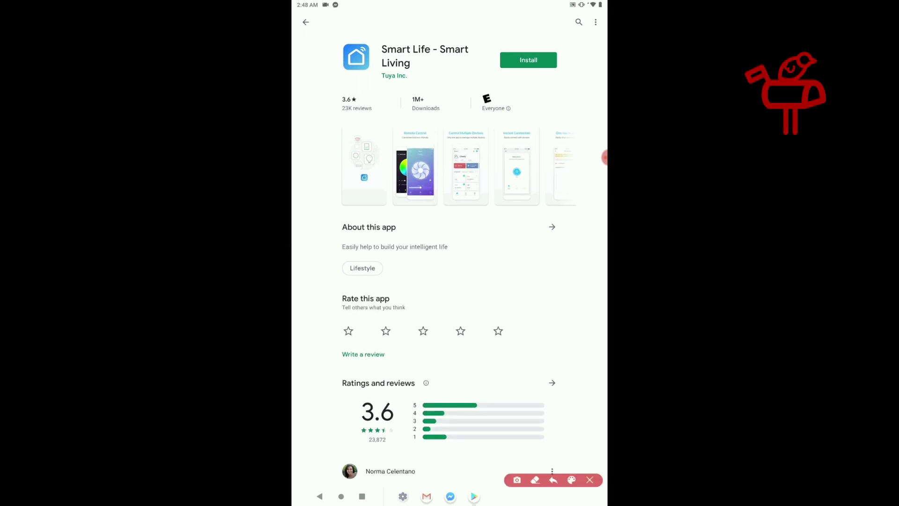
{"action": "mouse_move", "coordinate": [572, 38]}
{"action": "left_mouse_down"}
{"action": "mouse_move", "coordinate": [482, 48]}
{"action": "mouse_move", "coordinate": [498, 40]}
{"action": "left_mouse_up"}
{"action": "left_click", "coordinate": [589, 479]}
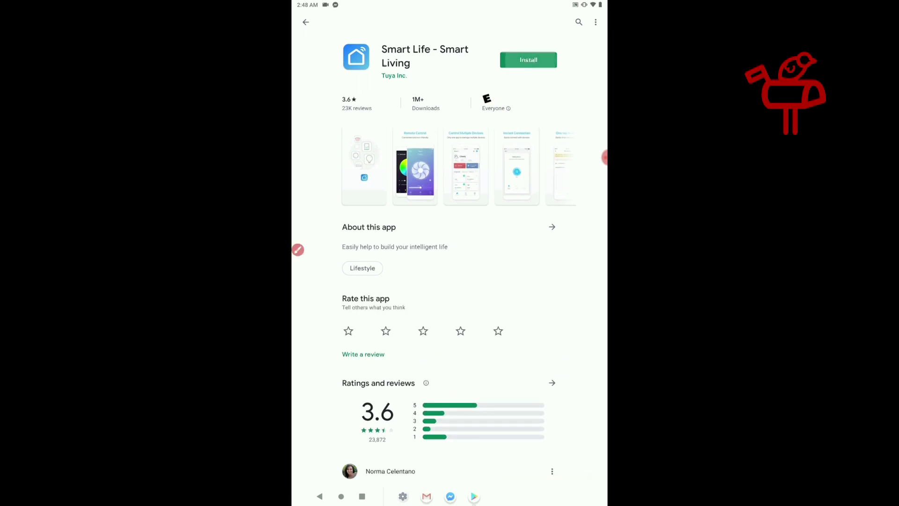
{"action": "left_click", "coordinate": [528, 59]}
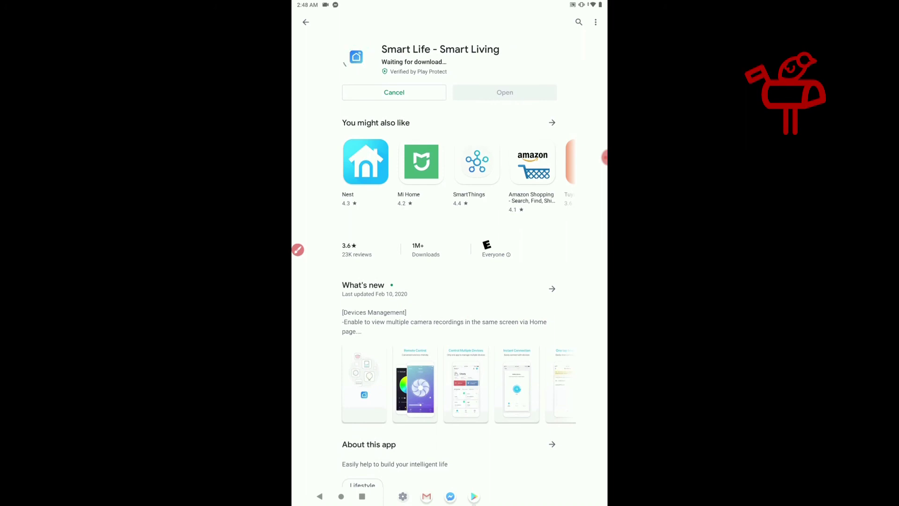
{"action": "left_click", "coordinate": [298, 249]}
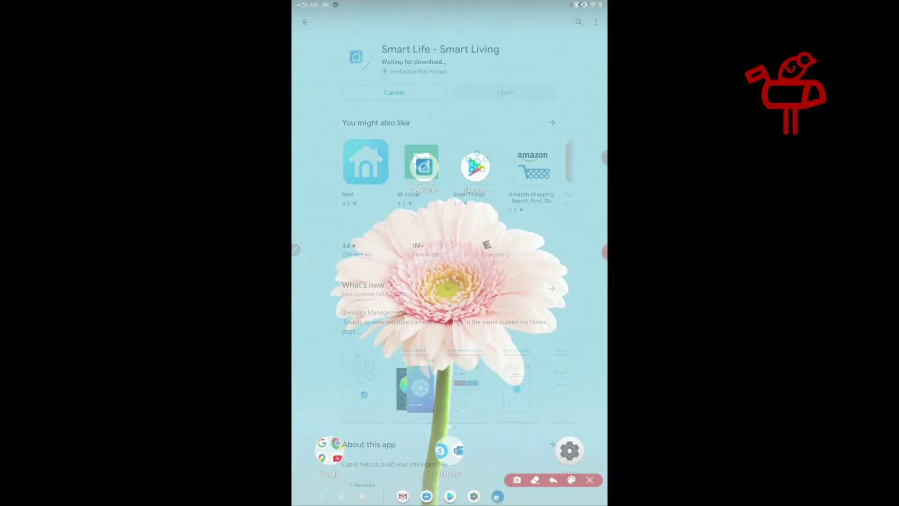
Register a United States Smart Life account by email, accept the agreement, and request a code
{"action": "left_click_drag", "start_coordinate": [438, 141], "coordinate": [407, 149]}
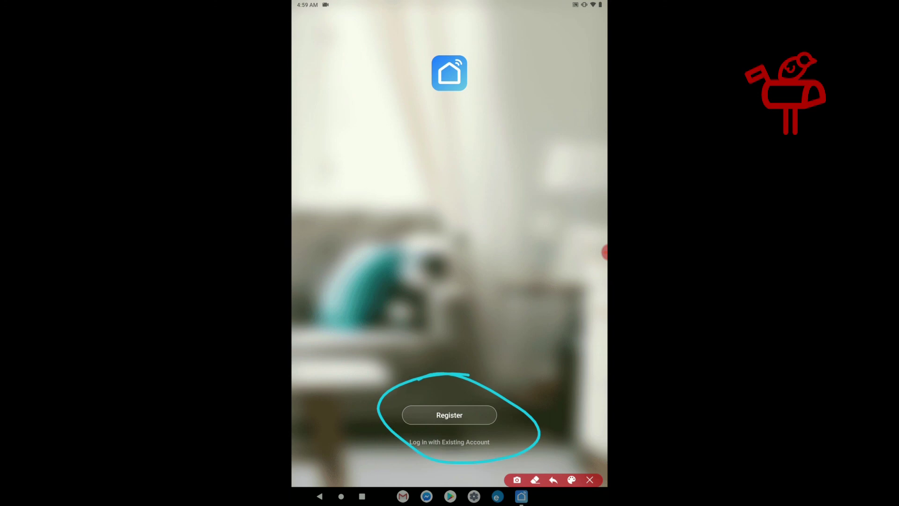
{"action": "left_click_drag", "start_coordinate": [505, 438], "coordinate": [522, 447]}
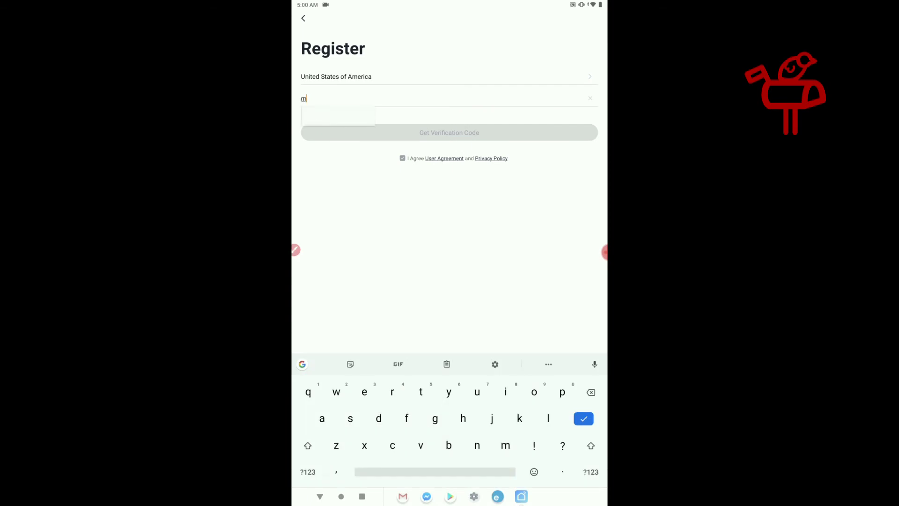
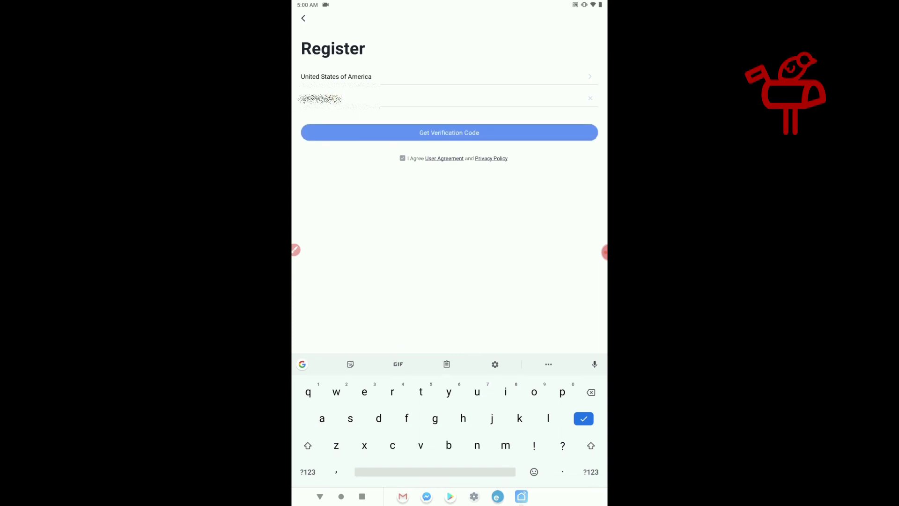
{"action": "left_click", "coordinate": [295, 249]}
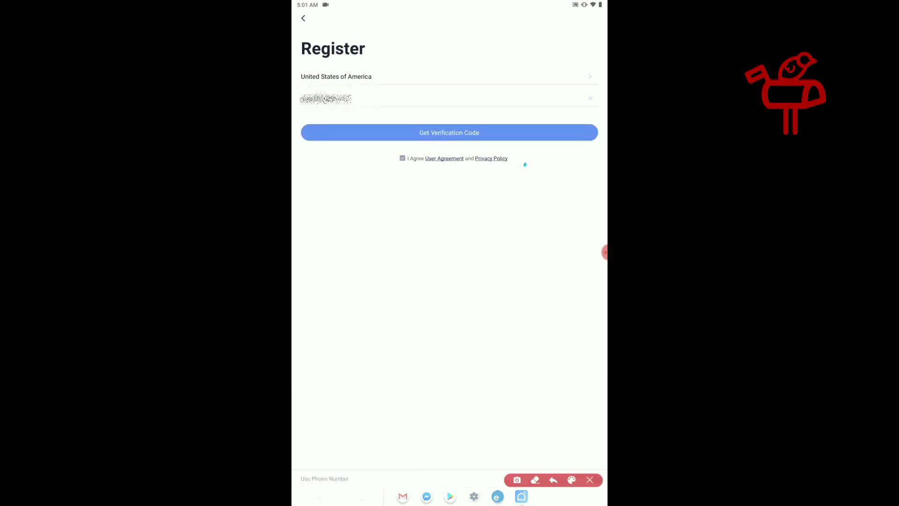
{"action": "left_click_drag", "start_coordinate": [526, 162], "coordinate": [495, 159]}
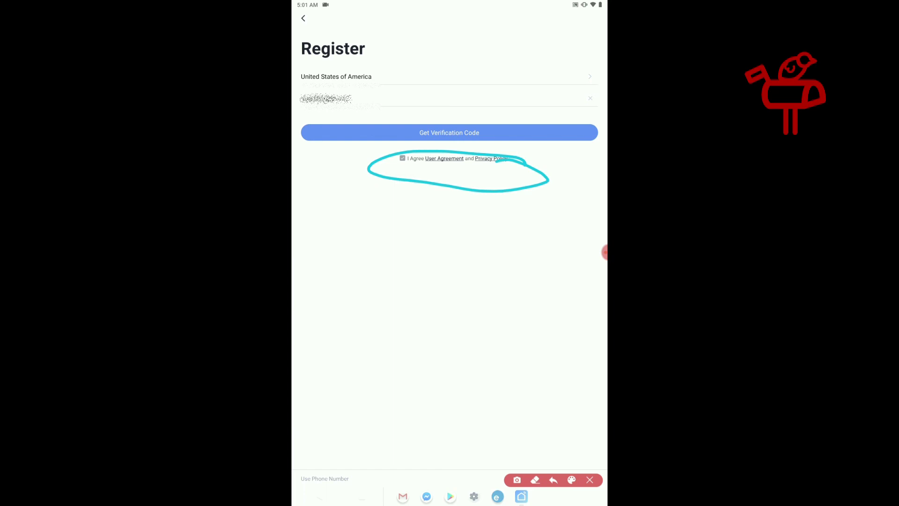
{"action": "mouse_move", "coordinate": [437, 150]}
{"action": "left_mouse_down"}
{"action": "mouse_move", "coordinate": [589, 151]}
{"action": "mouse_move", "coordinate": [607, 120]}
{"action": "mouse_move", "coordinate": [302, 105]}
{"action": "mouse_move", "coordinate": [398, 160]}
{"action": "mouse_move", "coordinate": [457, 156]}
{"action": "left_mouse_up"}
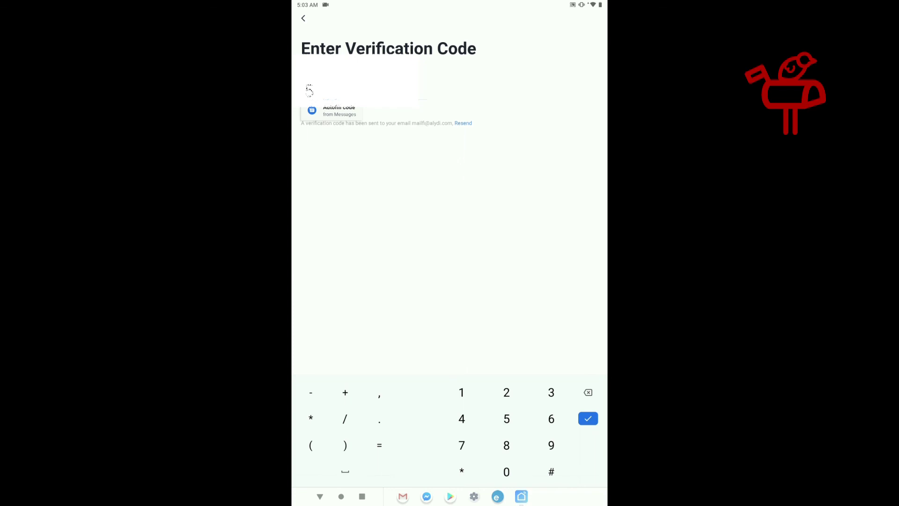
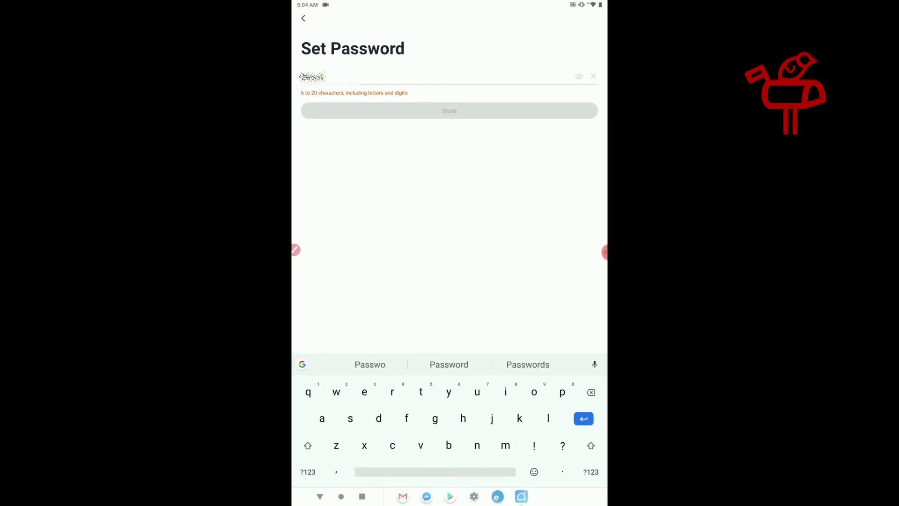
Enter the six-digit emailed code and a letters-and-digits password to create the account
{"action": "key", "text": "Escape"}
{"action": "left_click_drag", "start_coordinate": [311, 102], "coordinate": [422, 103]}
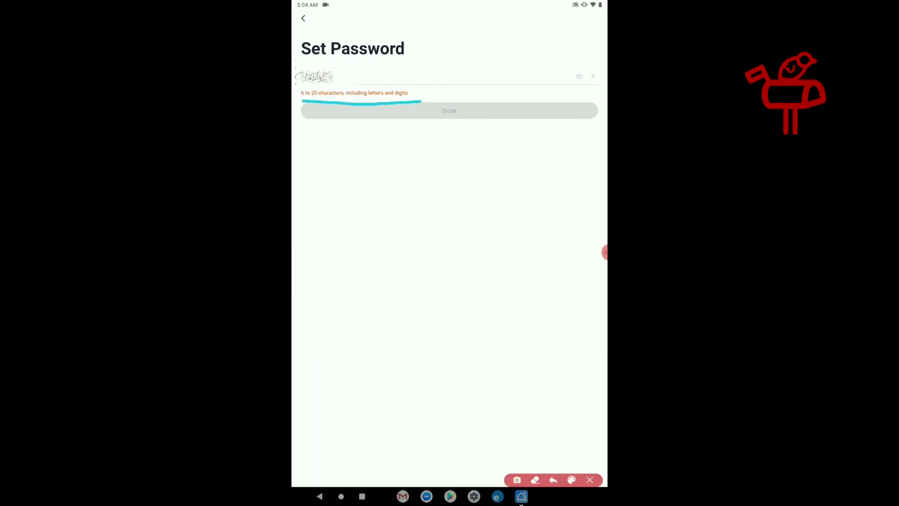
{"action": "left_click", "coordinate": [590, 480]}
{"action": "left_click", "coordinate": [328, 77]}
{"action": "left_click", "coordinate": [308, 472]}
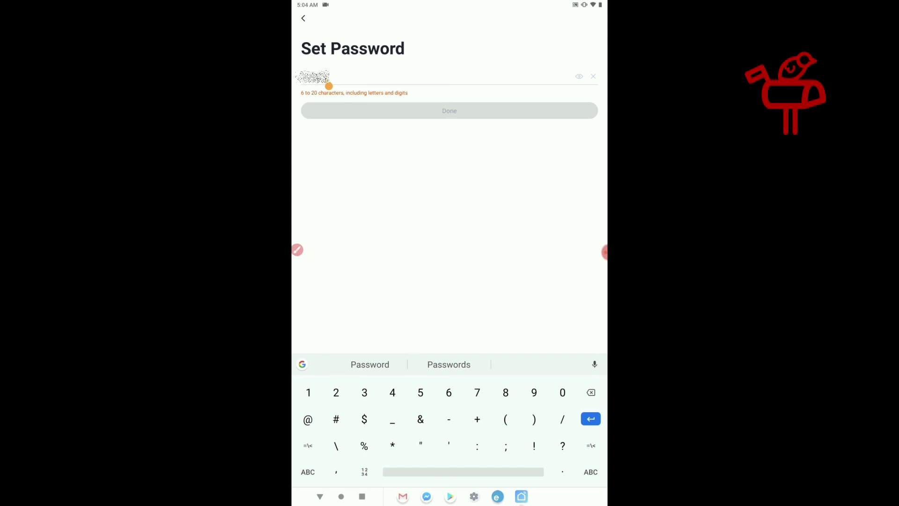
{"action": "type", "text": "1"}
{"action": "left_click", "coordinate": [449, 111]}
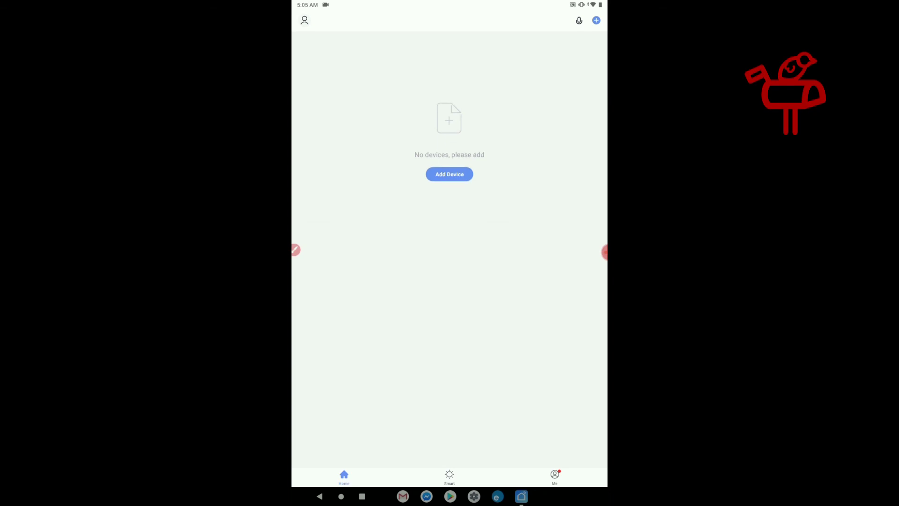
Go to Add Manually > Security & Sensors and select the Contact Sensor (Wi-Fi) tile
{"action": "left_click", "coordinate": [296, 249]}
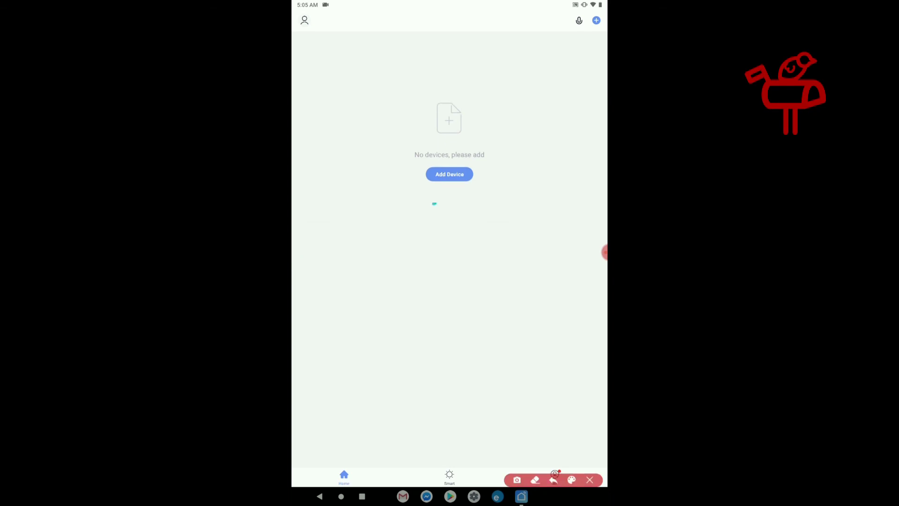
{"action": "left_click_drag", "start_coordinate": [433, 203], "coordinate": [415, 189]}
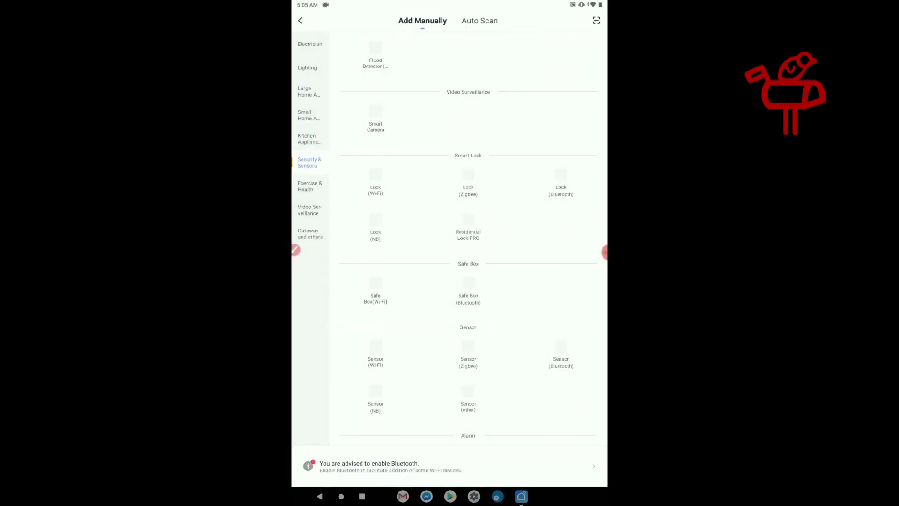
{"action": "left_click", "coordinate": [295, 249]}
{"action": "mouse_move", "coordinate": [448, 87]}
{"action": "left_mouse_down"}
{"action": "mouse_move", "coordinate": [423, 272]}
{"action": "mouse_move", "coordinate": [510, 249]}
{"action": "left_mouse_up"}
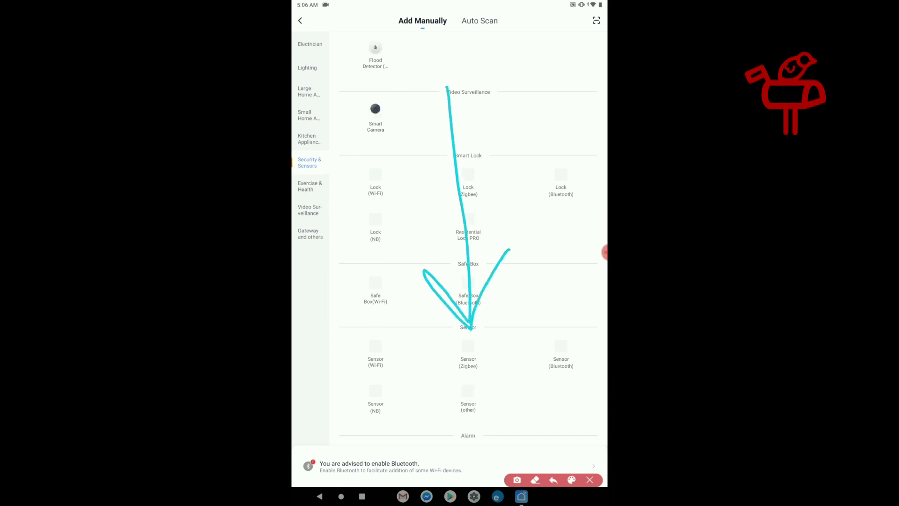
{"action": "left_click", "coordinate": [589, 479]}
{"action": "scroll", "coordinate": [468, 282], "scroll_direction": "down", "scroll_amount": 3}
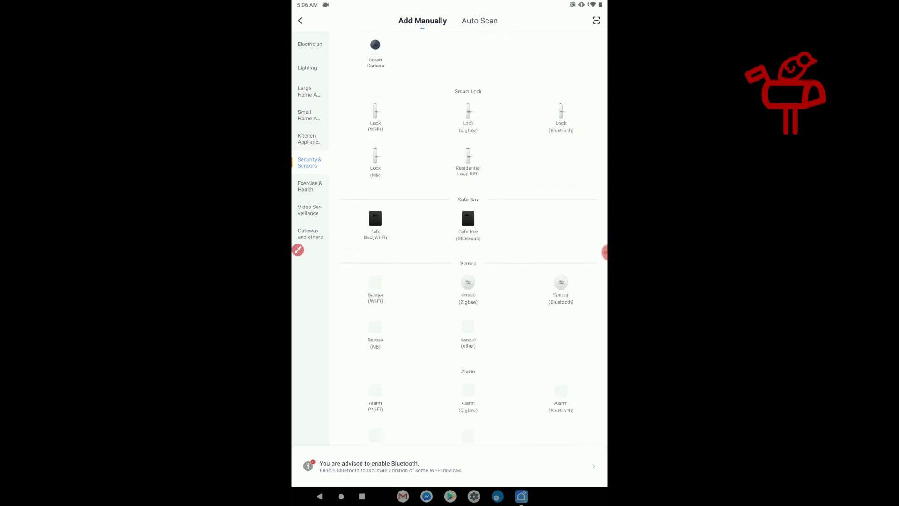
{"action": "scroll", "coordinate": [468, 239], "scroll_direction": "down", "scroll_amount": 3}
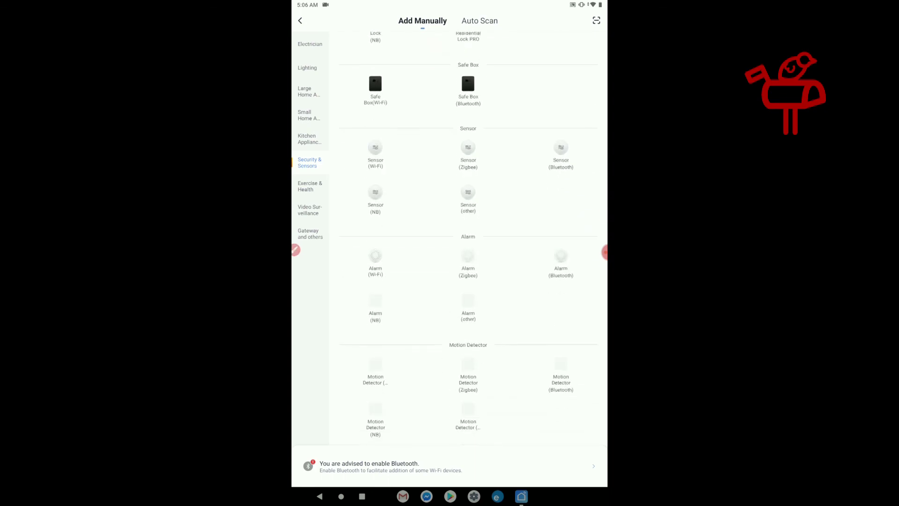
{"action": "scroll", "coordinate": [468, 239], "scroll_direction": "down", "scroll_amount": 3}
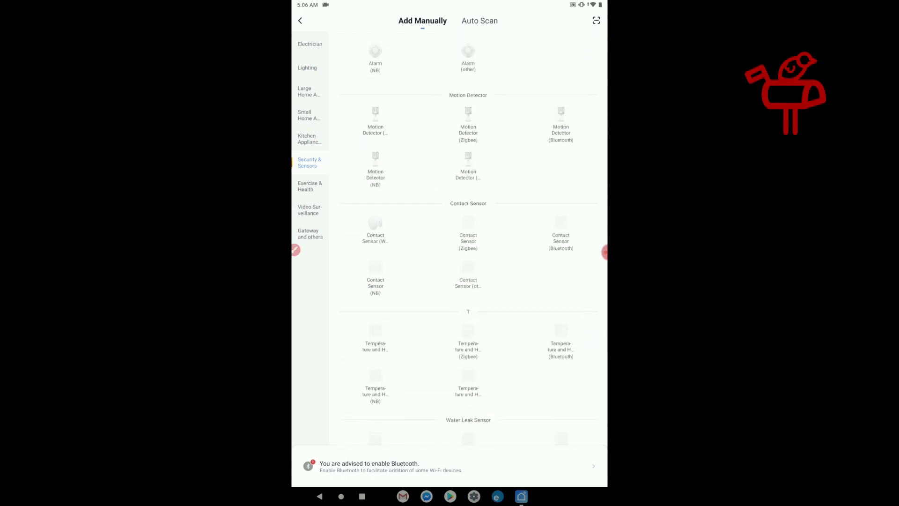
{"action": "left_click_drag", "start_coordinate": [452, 216], "coordinate": [518, 216]}
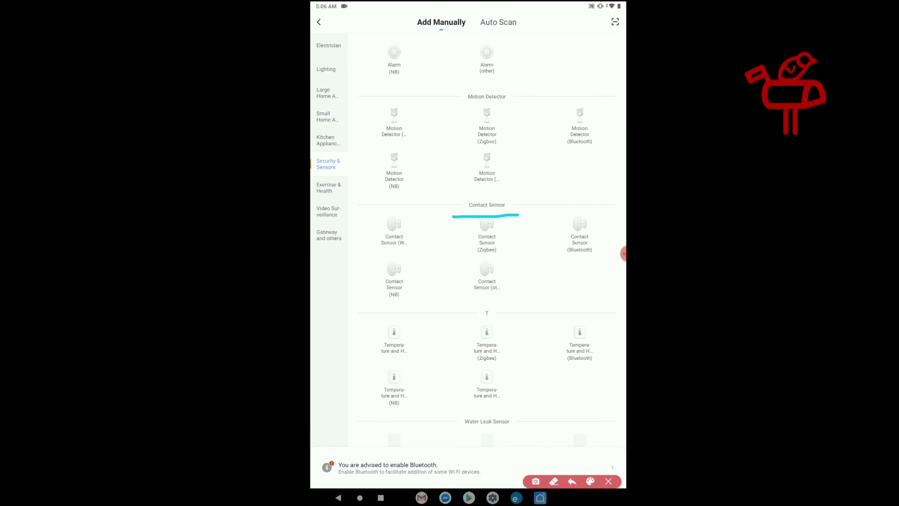
{"action": "mouse_move", "coordinate": [374, 252]}
{"action": "left_mouse_down"}
{"action": "mouse_move", "coordinate": [420, 245]}
{"action": "mouse_move", "coordinate": [410, 211]}
{"action": "mouse_move", "coordinate": [372, 214]}
{"action": "mouse_move", "coordinate": [369, 244]}
{"action": "left_mouse_up"}
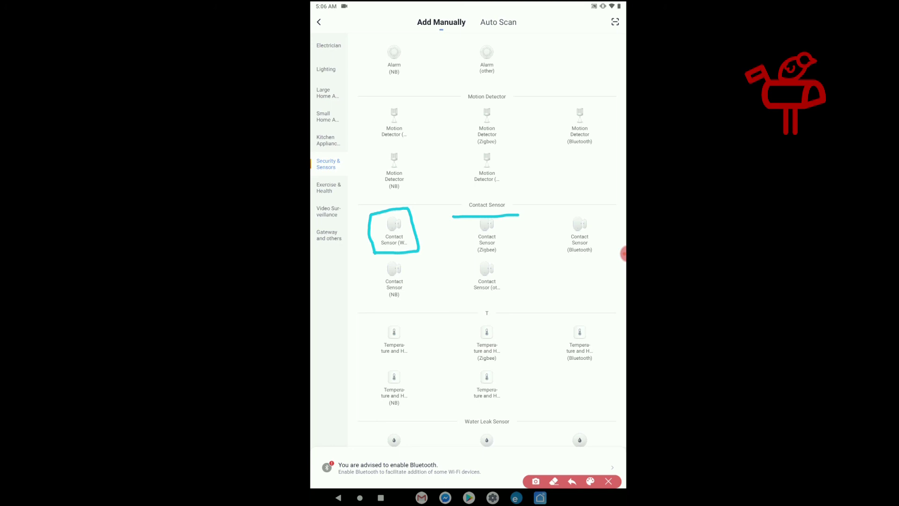
{"action": "left_click", "coordinate": [609, 482]}
Select the contact sensor and confirm its indicator is blinking rapidly
{"action": "left_click", "coordinate": [393, 232]}
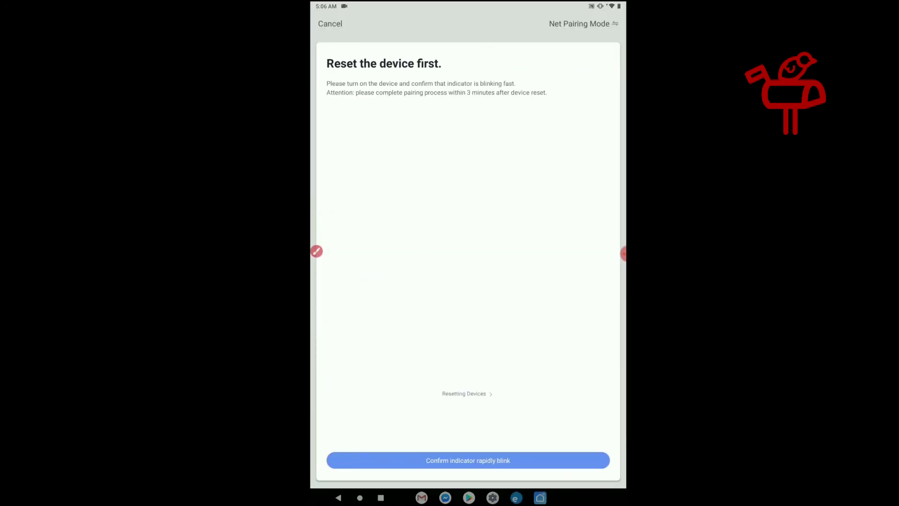
{"action": "mouse_move", "coordinate": [438, 416]}
{"action": "left_mouse_down"}
{"action": "mouse_move", "coordinate": [377, 413]}
{"action": "mouse_move", "coordinate": [316, 453]}
{"action": "mouse_move", "coordinate": [443, 482]}
{"action": "mouse_move", "coordinate": [583, 469]}
{"action": "mouse_move", "coordinate": [572, 417]}
{"action": "mouse_move", "coordinate": [411, 409]}
{"action": "left_mouse_up"}
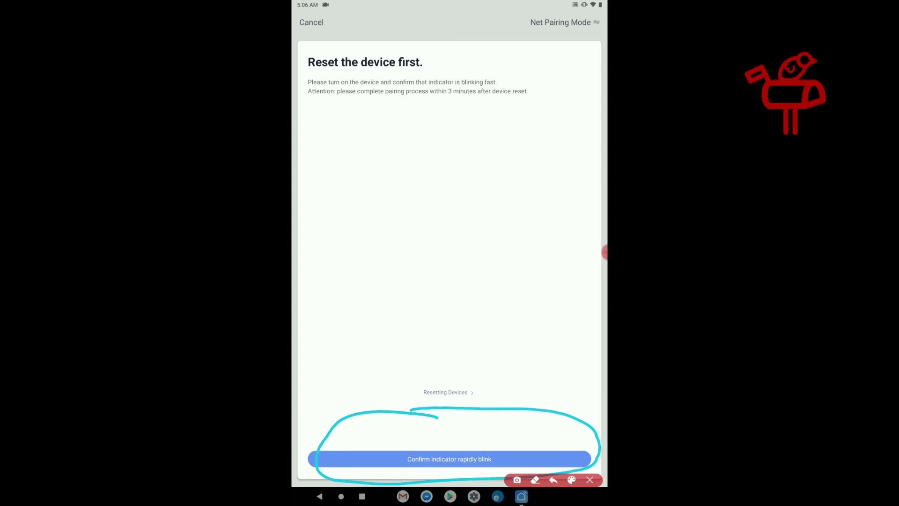
{"action": "left_click", "coordinate": [590, 480]}
{"action": "left_click", "coordinate": [449, 458]}
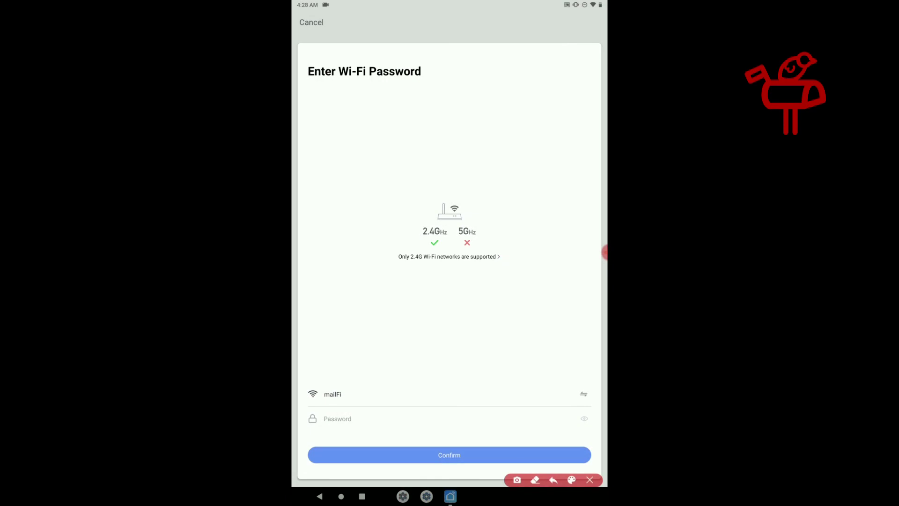
Dismiss the location prompt and submit the mailFi Wi-Fi password to start connecting
{"action": "mouse_move", "coordinate": [439, 384]}
{"action": "left_mouse_down"}
{"action": "mouse_move", "coordinate": [350, 385]}
{"action": "mouse_move", "coordinate": [385, 368]}
{"action": "mouse_move", "coordinate": [380, 390]}
{"action": "mouse_move", "coordinate": [482, 371]}
{"action": "mouse_move", "coordinate": [538, 201]}
{"action": "mouse_move", "coordinate": [572, 54]}
{"action": "mouse_move", "coordinate": [590, 23]}
{"action": "mouse_move", "coordinate": [571, 42]}
{"action": "mouse_move", "coordinate": [596, 50]}
{"action": "left_mouse_up"}
{"action": "mouse_move", "coordinate": [444, 288]}
{"action": "left_mouse_down"}
{"action": "mouse_move", "coordinate": [581, 364]}
{"action": "mouse_move", "coordinate": [585, 406]}
{"action": "mouse_move", "coordinate": [581, 376]}
{"action": "left_mouse_up"}
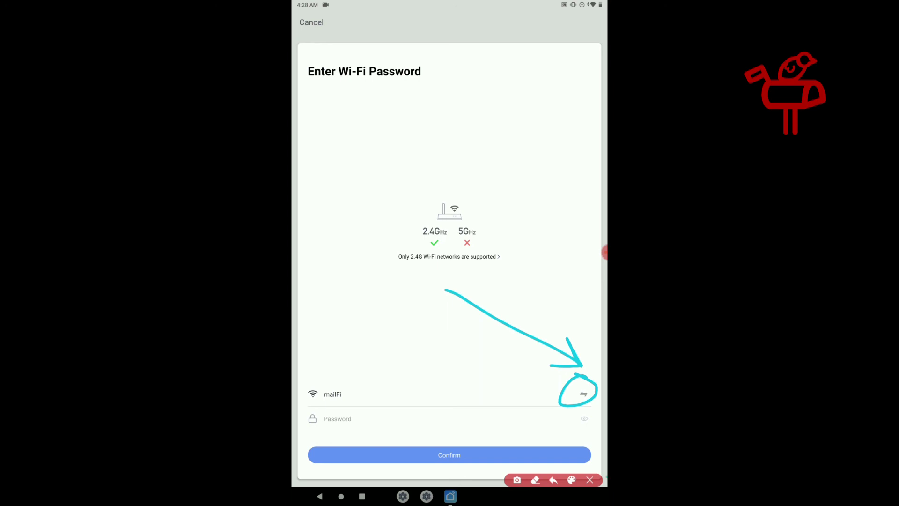
{"action": "mouse_move", "coordinate": [527, 424]}
{"action": "left_mouse_down"}
{"action": "mouse_move", "coordinate": [569, 419]}
{"action": "mouse_move", "coordinate": [560, 433]}
{"action": "left_mouse_up"}
{"action": "type", "text": "Pass"}
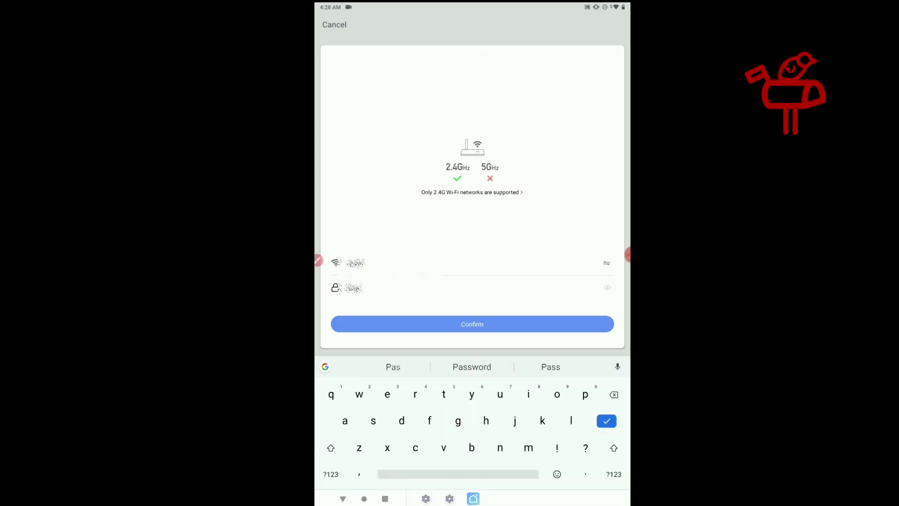
{"action": "type", "text": "word"}
{"action": "key", "text": "Return"}
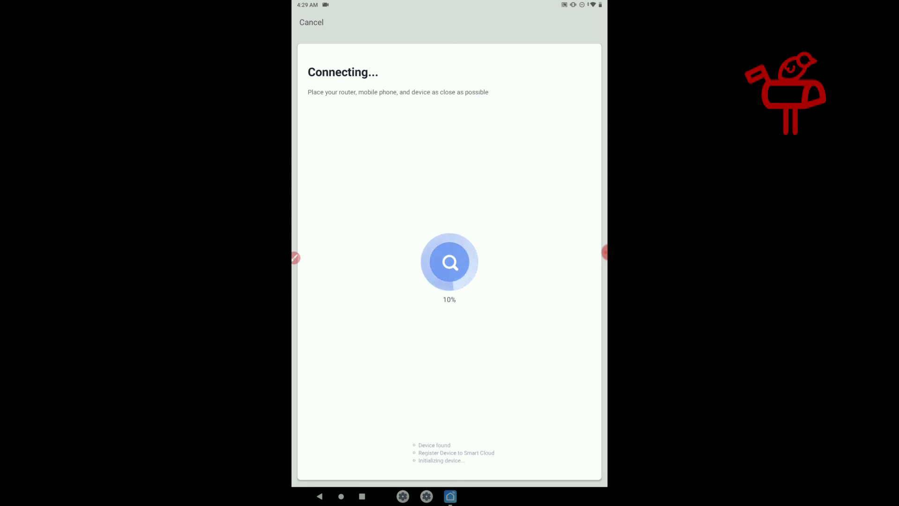
Press the sensor's black button and wait until Mailbox Sensor shows 'Added successfully'
{"action": "left_click", "coordinate": [295, 257]}
{"action": "mouse_move", "coordinate": [321, 169]}
{"action": "left_mouse_down"}
{"action": "mouse_move", "coordinate": [340, 189]}
{"action": "mouse_move", "coordinate": [427, 144]}
{"action": "mouse_move", "coordinate": [441, 171]}
{"action": "left_mouse_up"}
{"action": "mouse_move", "coordinate": [331, 205]}
{"action": "left_mouse_down"}
{"action": "mouse_move", "coordinate": [372, 239]}
{"action": "mouse_move", "coordinate": [435, 198]}
{"action": "mouse_move", "coordinate": [494, 209]}
{"action": "left_mouse_up"}
{"action": "mouse_move", "coordinate": [346, 257]}
{"action": "left_mouse_down"}
{"action": "mouse_move", "coordinate": [369, 295]}
{"action": "mouse_move", "coordinate": [450, 281]}
{"action": "left_mouse_up"}
{"action": "left_click_drag", "start_coordinate": [447, 242], "coordinate": [528, 247]}
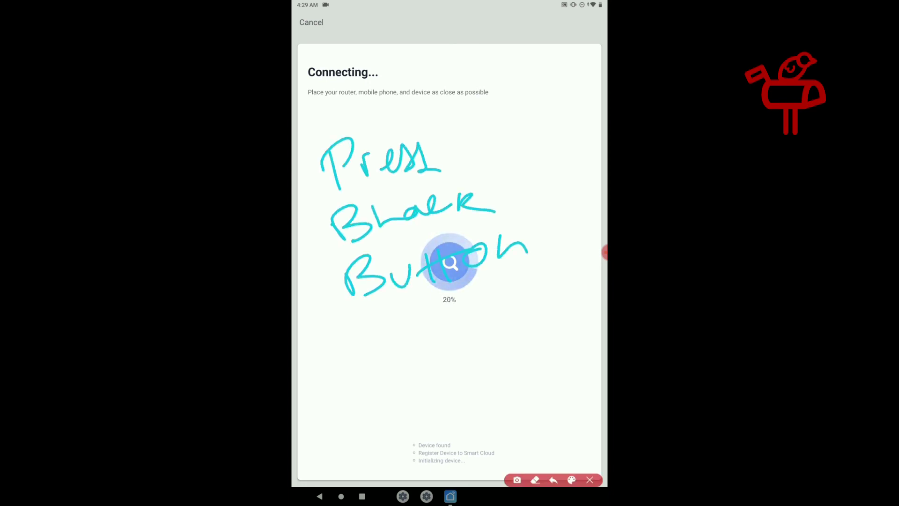
{"action": "left_click_drag", "start_coordinate": [340, 331], "coordinate": [398, 328]}
{"action": "left_click_drag", "start_coordinate": [435, 298], "coordinate": [583, 310]}
{"action": "left_click", "coordinate": [342, 376]}
{"action": "left_click_drag", "start_coordinate": [344, 376], "coordinate": [336, 394]}
{"action": "mouse_move", "coordinate": [390, 355]}
{"action": "left_mouse_down"}
{"action": "mouse_move", "coordinate": [402, 372]}
{"action": "mouse_move", "coordinate": [545, 364]}
{"action": "left_mouse_up"}
{"action": "mouse_move", "coordinate": [450, 402]}
{"action": "left_mouse_down"}
{"action": "mouse_move", "coordinate": [435, 442]}
{"action": "mouse_move", "coordinate": [467, 431]}
{"action": "left_mouse_up"}
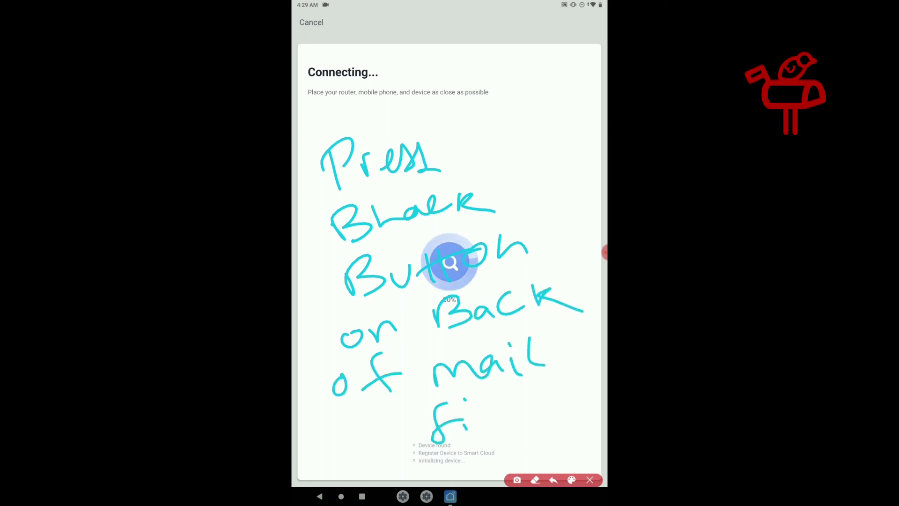
{"action": "left_click", "coordinate": [589, 480]}
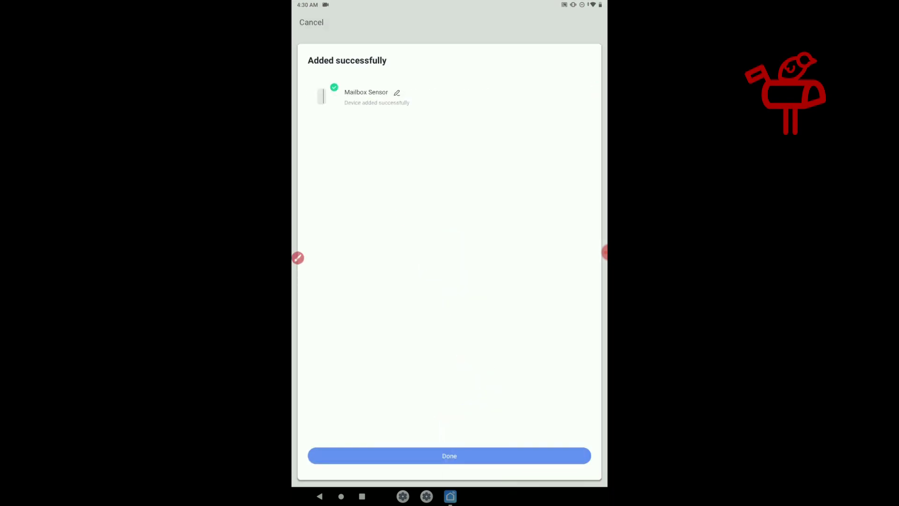
Finish setup and open the Mailbox Sensor page showing Closed and full battery
{"action": "left_click", "coordinate": [449, 456]}
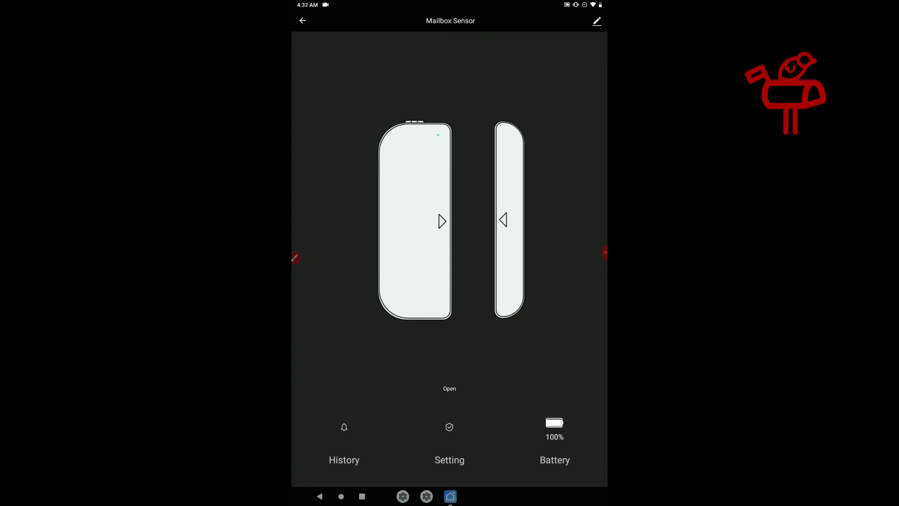
{"action": "left_click", "coordinate": [295, 257]}
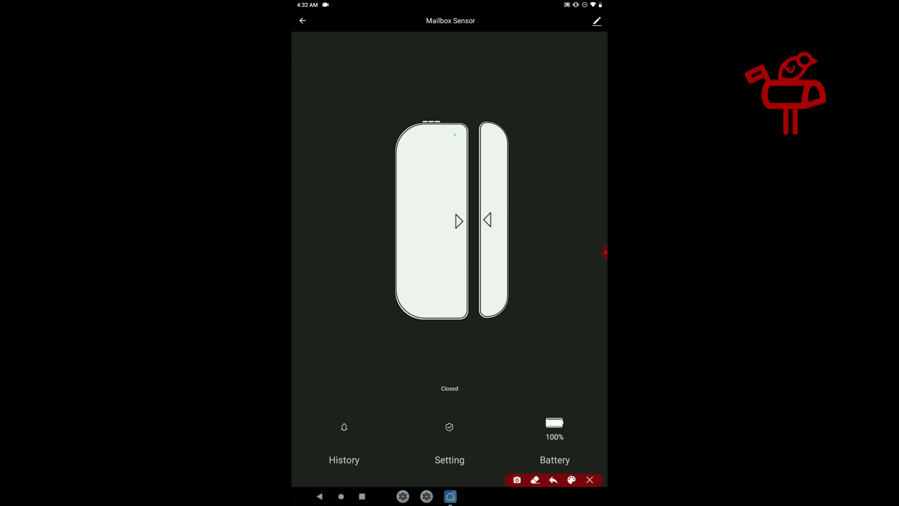
{"action": "mouse_move", "coordinate": [423, 411]}
{"action": "left_mouse_down"}
{"action": "mouse_move", "coordinate": [430, 471]}
{"action": "mouse_move", "coordinate": [489, 462]}
{"action": "mouse_move", "coordinate": [486, 415]}
{"action": "mouse_move", "coordinate": [418, 411]}
{"action": "left_mouse_up"}
Switch off Open and Closed Notifications, keep the low-battery alert, and confirm with Done
{"action": "left_click", "coordinate": [589, 480]}
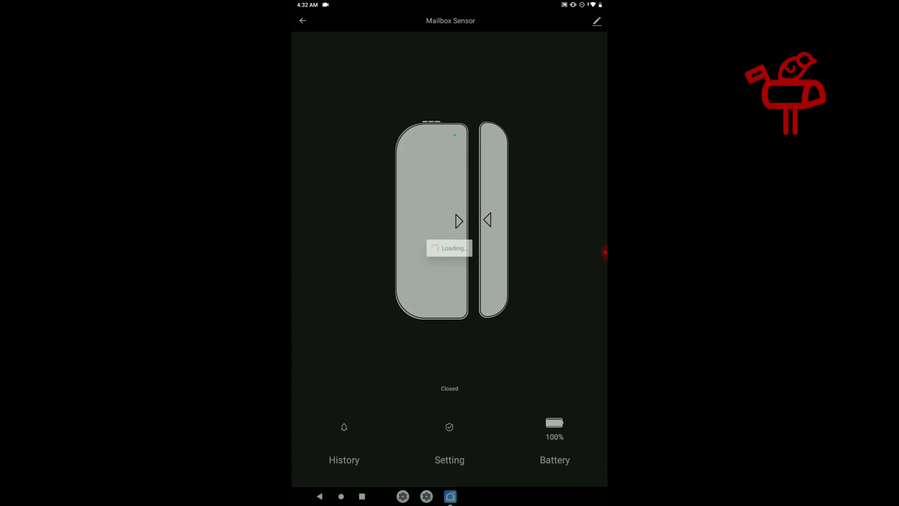
{"action": "left_click_drag", "start_coordinate": [498, 435], "coordinate": [542, 446]}
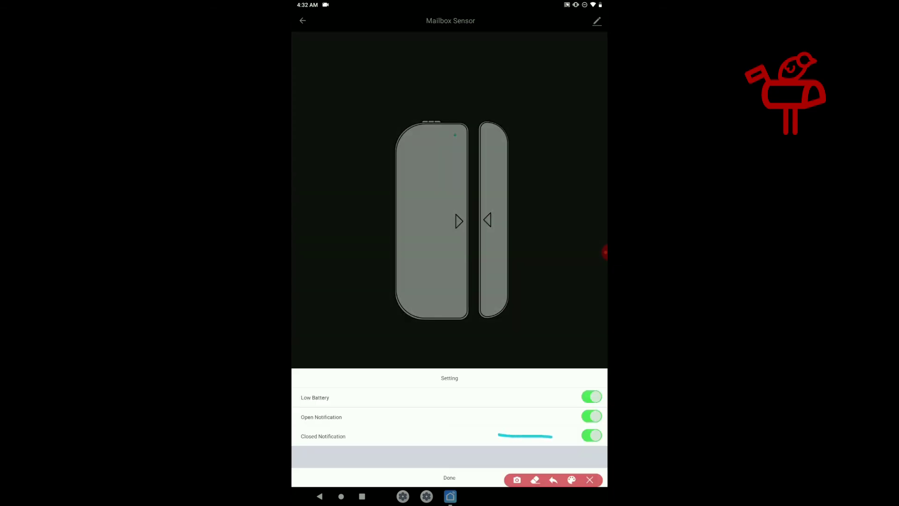
{"action": "left_click_drag", "start_coordinate": [485, 419], "coordinate": [521, 419]}
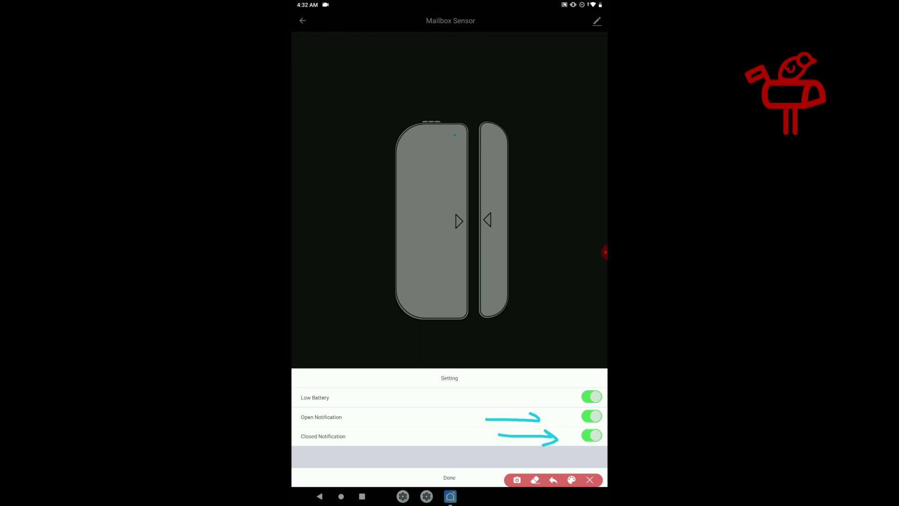
{"action": "left_click_drag", "start_coordinate": [537, 416], "coordinate": [531, 430]}
{"action": "left_click", "coordinate": [589, 479]}
{"action": "left_click", "coordinate": [591, 416]}
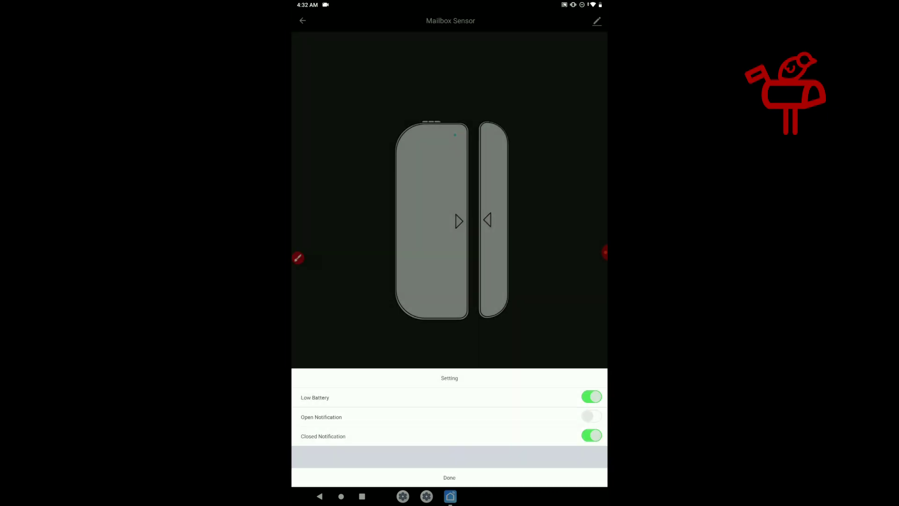
{"action": "left_click", "coordinate": [592, 436]}
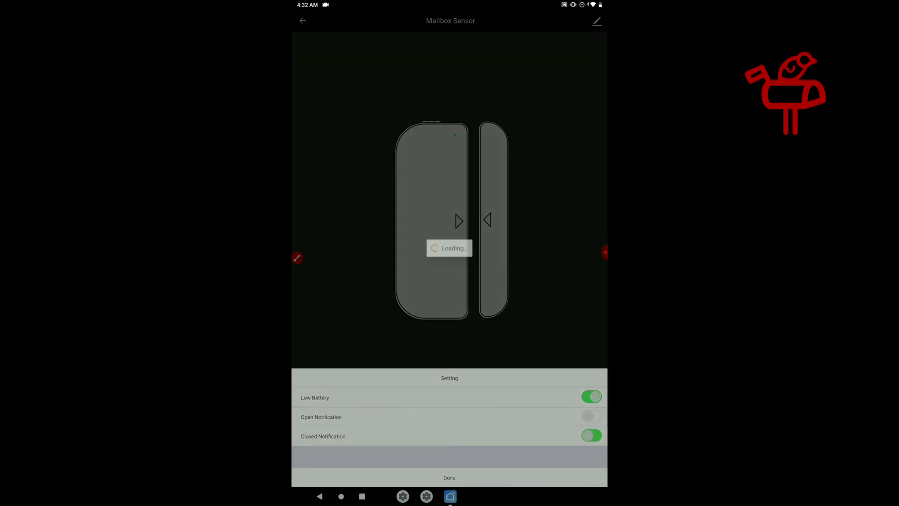
{"action": "left_click", "coordinate": [298, 258]}
{"action": "mouse_move", "coordinate": [381, 321]}
{"action": "left_mouse_down"}
{"action": "mouse_move", "coordinate": [461, 452]}
{"action": "mouse_move", "coordinate": [467, 437]}
{"action": "mouse_move", "coordinate": [439, 486]}
{"action": "mouse_move", "coordinate": [471, 465]}
{"action": "left_mouse_up"}
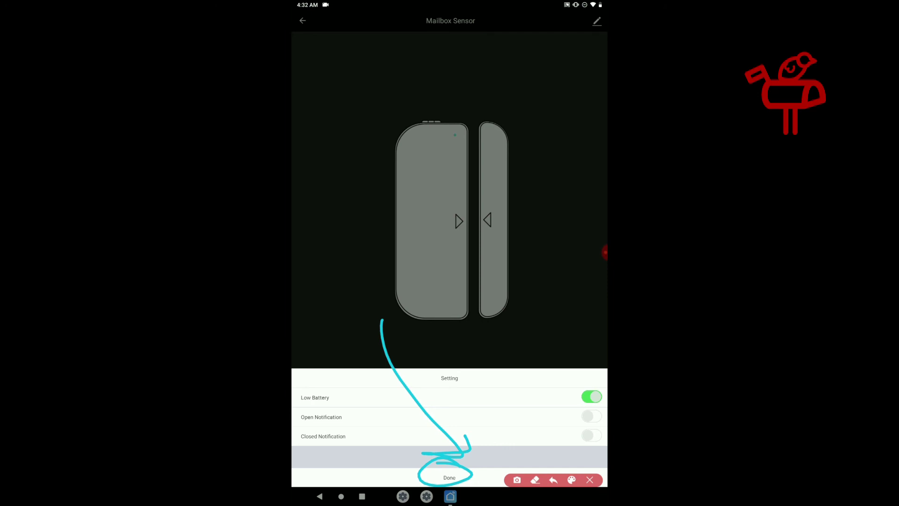
{"action": "left_click", "coordinate": [589, 479]}
{"action": "left_click", "coordinate": [449, 477]}
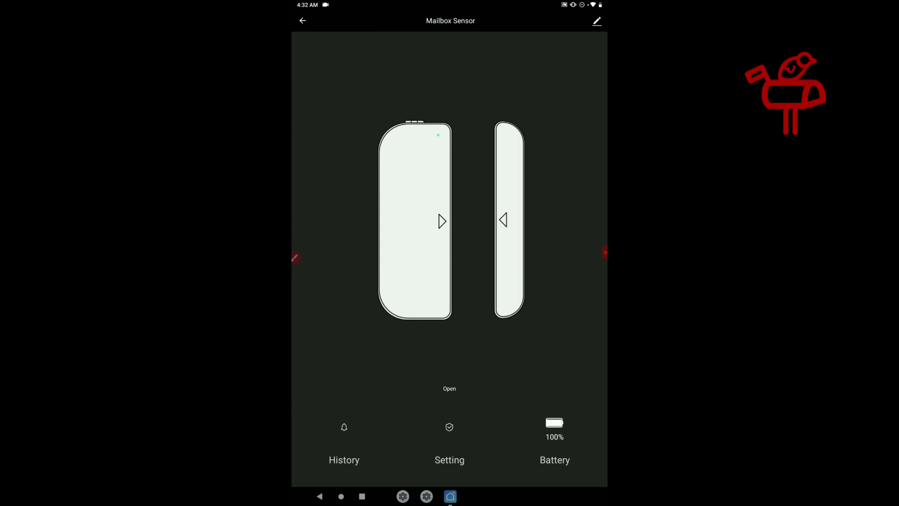
{"action": "left_click", "coordinate": [295, 258]}
{"action": "mouse_move", "coordinate": [349, 337]}
{"action": "left_mouse_down"}
{"action": "mouse_move", "coordinate": [330, 391]}
{"action": "mouse_move", "coordinate": [356, 376]}
{"action": "left_mouse_up"}
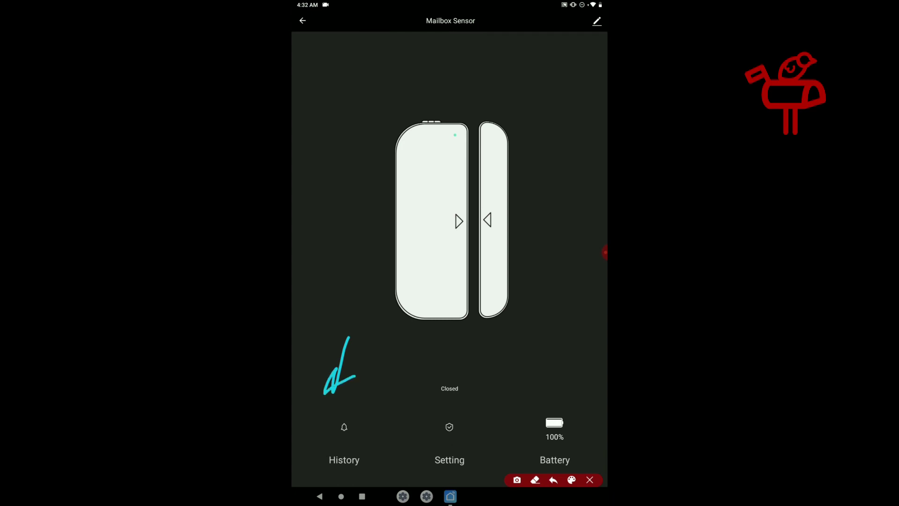
{"action": "left_click", "coordinate": [589, 479]}
{"action": "left_click", "coordinate": [343, 442]}
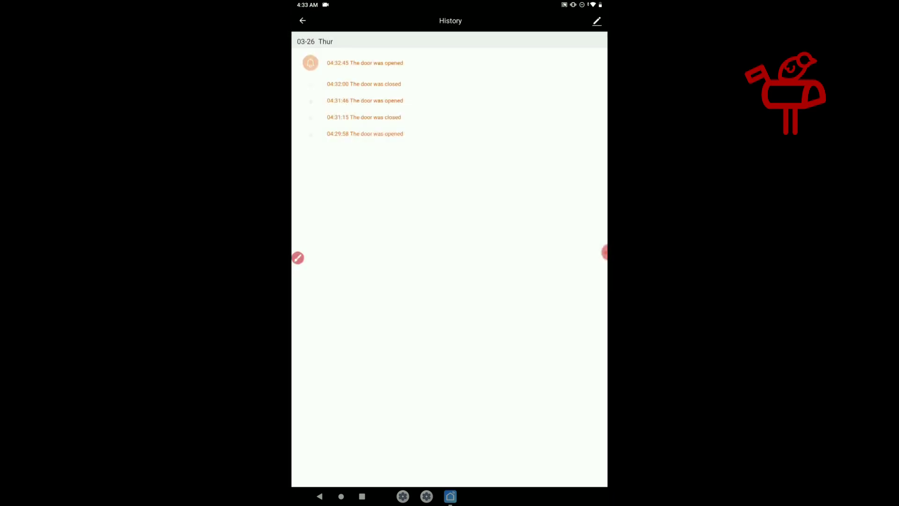
{"action": "left_click", "coordinate": [298, 258]}
{"action": "mouse_move", "coordinate": [420, 61]}
{"action": "left_mouse_down"}
{"action": "mouse_move", "coordinate": [444, 147]}
{"action": "mouse_move", "coordinate": [410, 160]}
{"action": "left_mouse_up"}
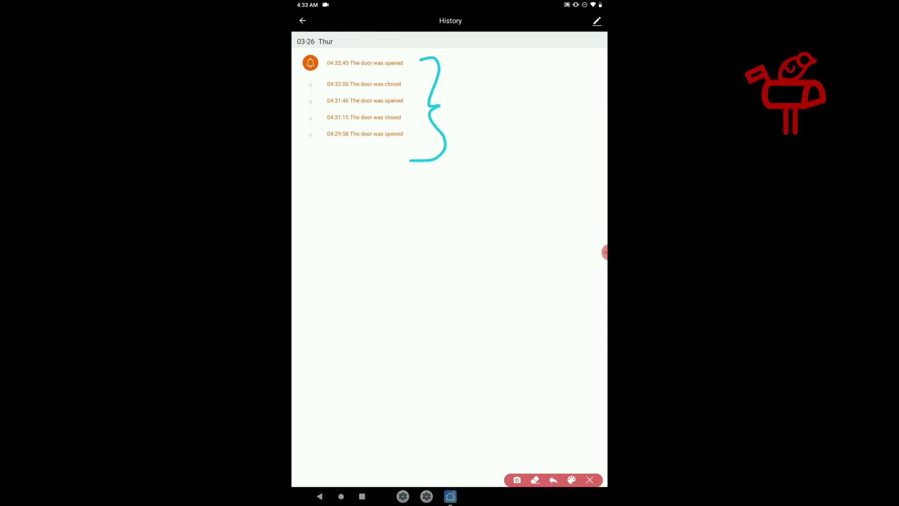
{"action": "left_click", "coordinate": [590, 480]}
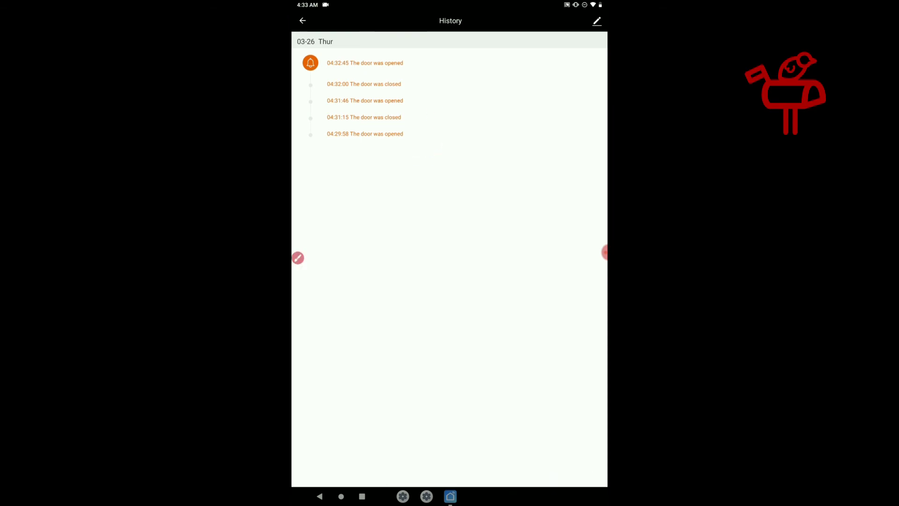
{"action": "left_click", "coordinate": [302, 21]}
{"action": "left_click", "coordinate": [299, 258]}
{"action": "mouse_move", "coordinate": [584, 53]}
{"action": "left_mouse_down"}
{"action": "mouse_move", "coordinate": [558, 99]}
{"action": "mouse_move", "coordinate": [592, 65]}
{"action": "left_mouse_up"}
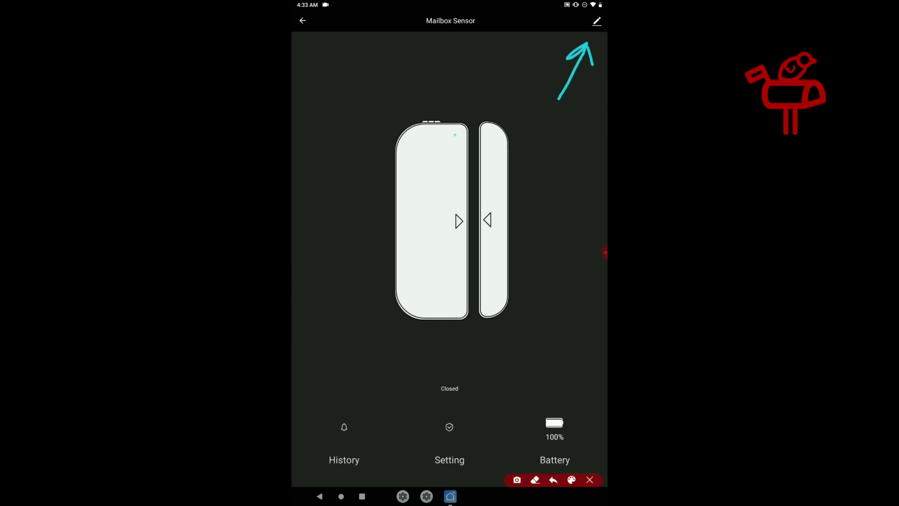
{"action": "left_click", "coordinate": [590, 480]}
{"action": "left_click", "coordinate": [596, 20]}
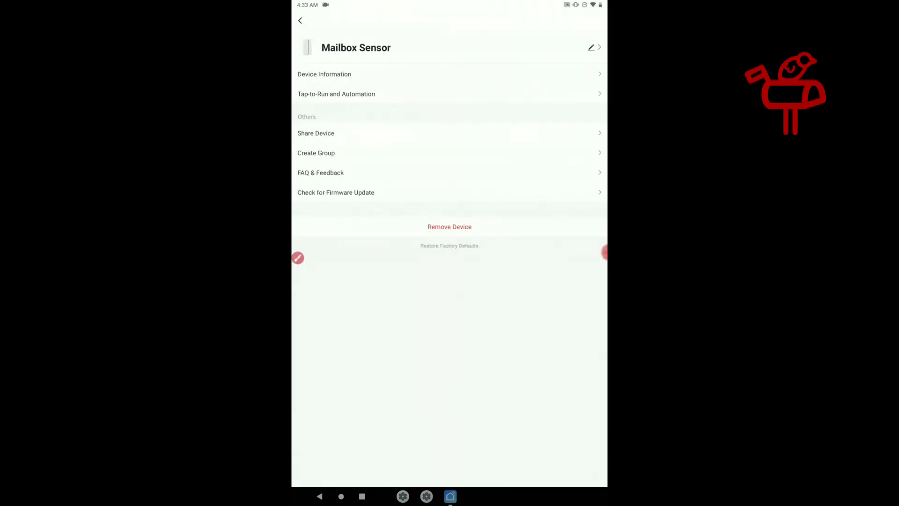
Open the icon, name and location editor and start changing the sensor's icon
{"action": "left_click", "coordinate": [298, 258]}
{"action": "left_click_drag", "start_coordinate": [573, 60], "coordinate": [603, 61]}
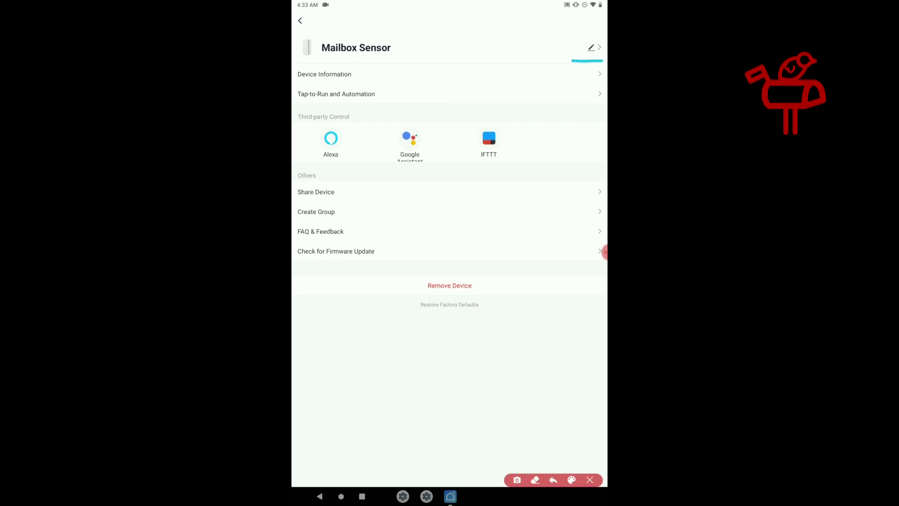
{"action": "left_click", "coordinate": [589, 479]}
{"action": "left_click", "coordinate": [591, 47]}
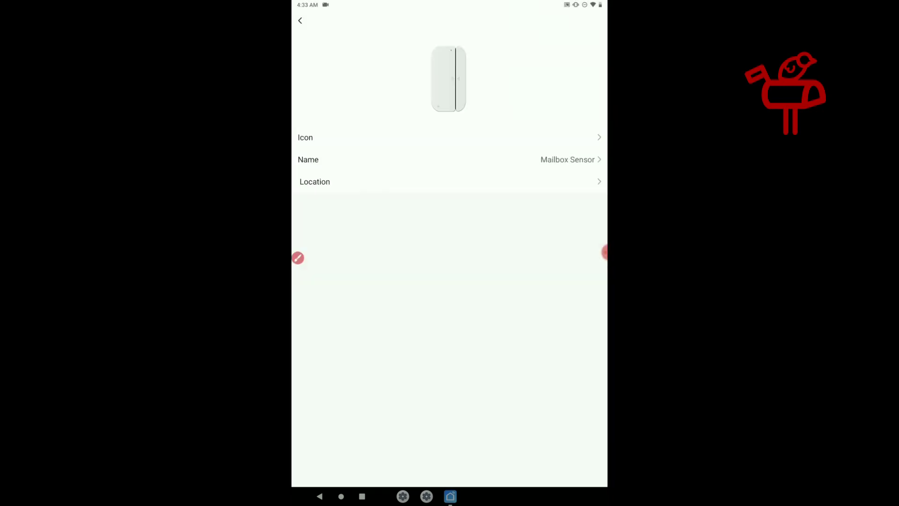
{"action": "left_click", "coordinate": [298, 258]}
{"action": "left_click_drag", "start_coordinate": [372, 137], "coordinate": [332, 141]}
{"action": "left_click_drag", "start_coordinate": [414, 156], "coordinate": [367, 158]}
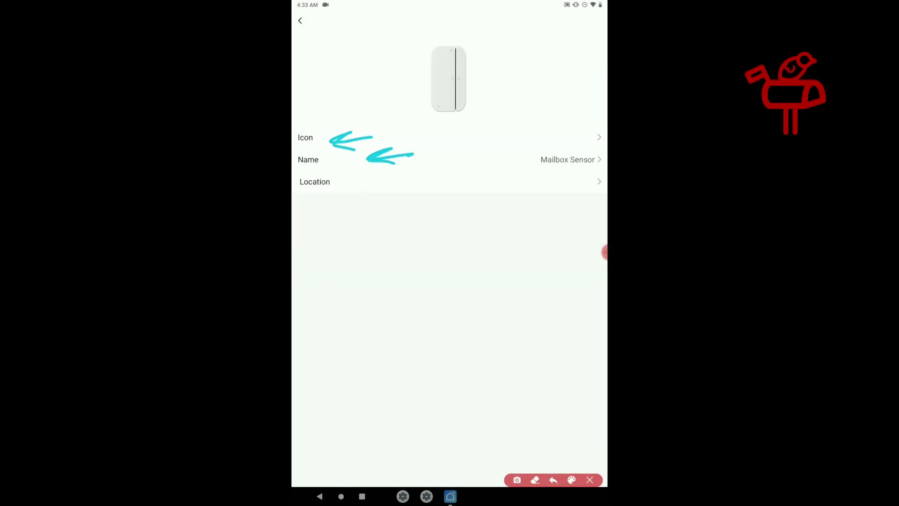
{"action": "left_click", "coordinate": [411, 186]}
{"action": "left_click_drag", "start_coordinate": [413, 184], "coordinate": [367, 186]}
{"action": "left_click", "coordinate": [590, 480]}
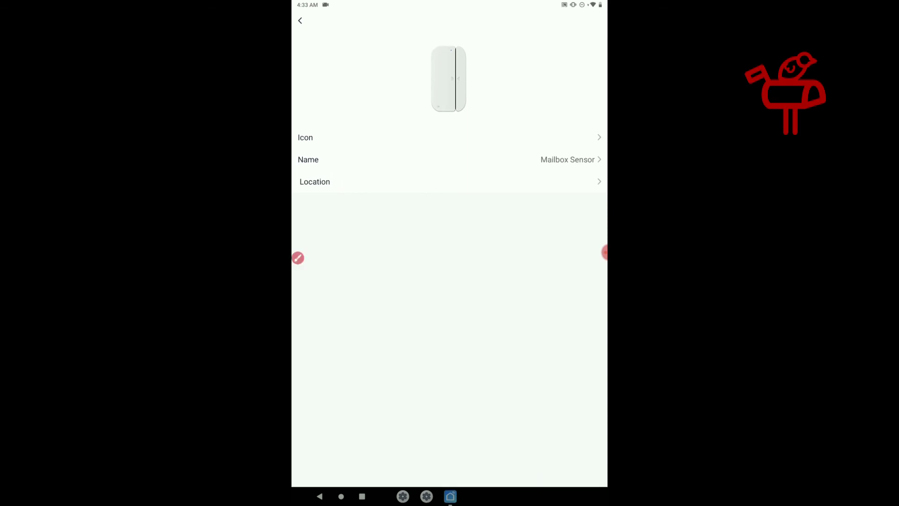
{"action": "left_click", "coordinate": [450, 137]}
Pick the sensor diagram from the album's Download folder, allowing photo access
{"action": "left_click", "coordinate": [449, 444]}
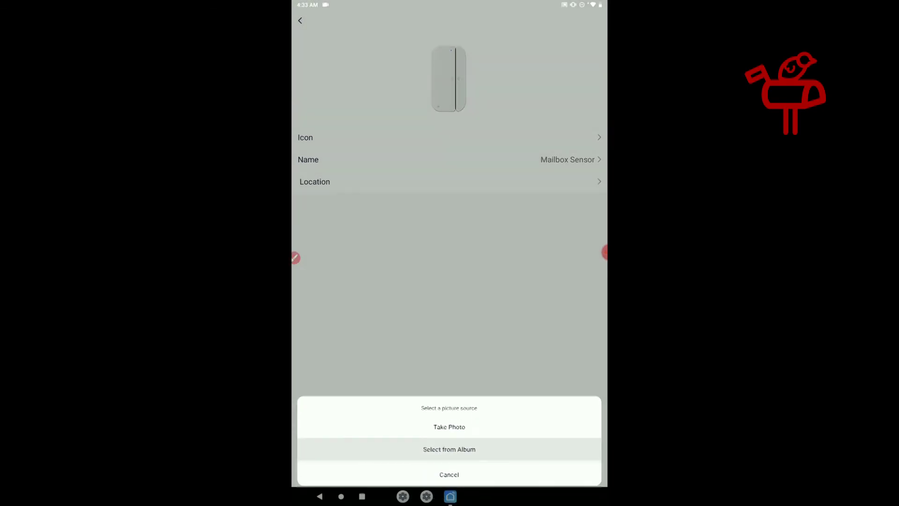
{"action": "left_click", "coordinate": [537, 262]}
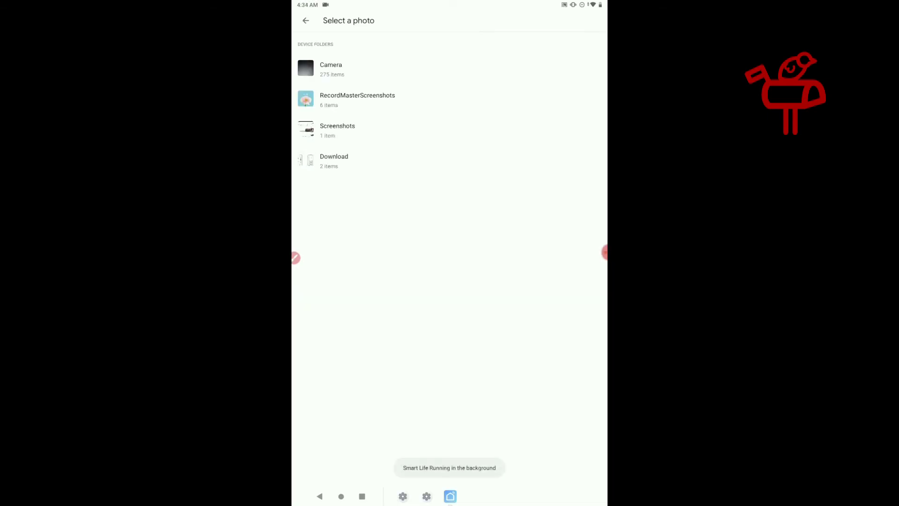
{"action": "left_click", "coordinate": [334, 160]}
{"action": "left_click", "coordinate": [347, 94]}
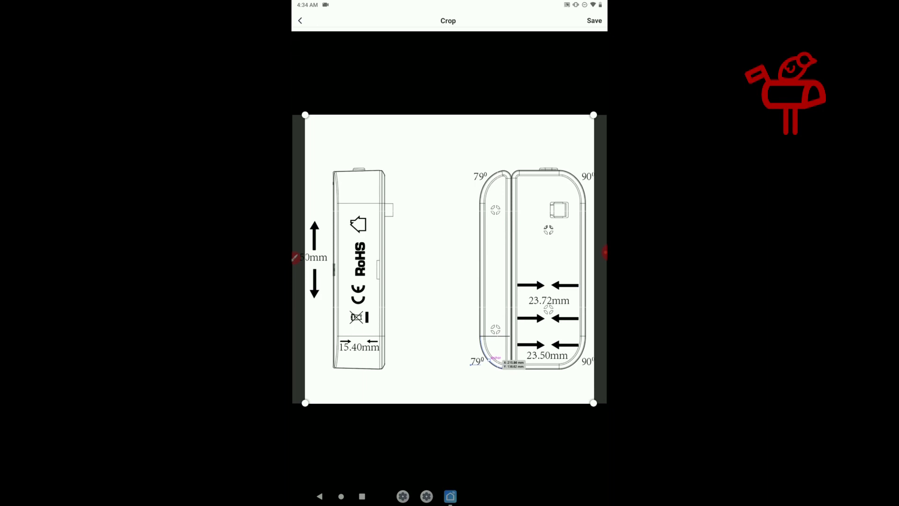
Crop the photo to the right-hand sensor drawing and save it as the icon
{"action": "left_click_drag", "start_coordinate": [305, 115], "coordinate": [405, 215]}
{"action": "left_click_drag", "start_coordinate": [500, 308], "coordinate": [512, 251]}
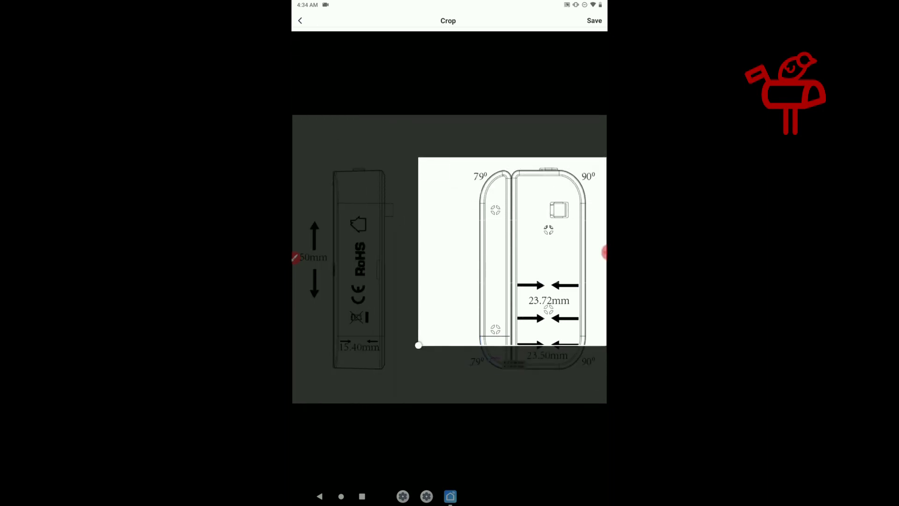
{"action": "left_click_drag", "start_coordinate": [418, 345], "coordinate": [390, 374]}
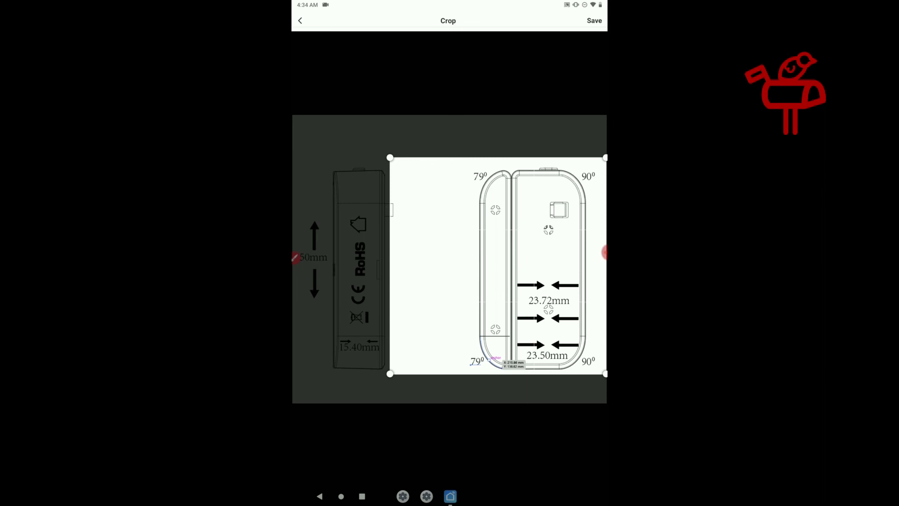
{"action": "left_click", "coordinate": [594, 21]}
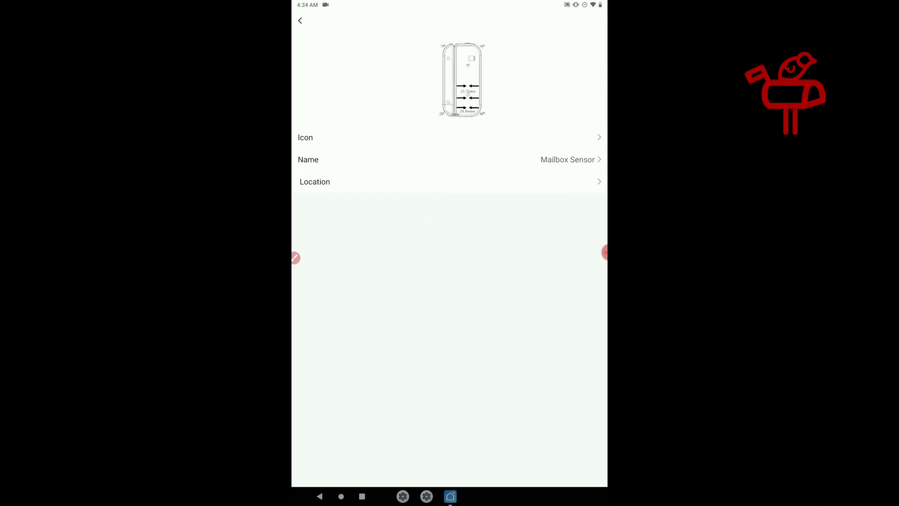
Rename Mailbox Sensor to Jason's mailFi Sensor and save
{"action": "left_click", "coordinate": [295, 258]}
{"action": "mouse_move", "coordinate": [451, 232]}
{"action": "left_mouse_down"}
{"action": "mouse_move", "coordinate": [423, 207]}
{"action": "mouse_move", "coordinate": [353, 180]}
{"action": "mouse_move", "coordinate": [385, 159]}
{"action": "left_mouse_up"}
{"action": "left_click", "coordinate": [589, 479]}
{"action": "left_click", "coordinate": [568, 159]}
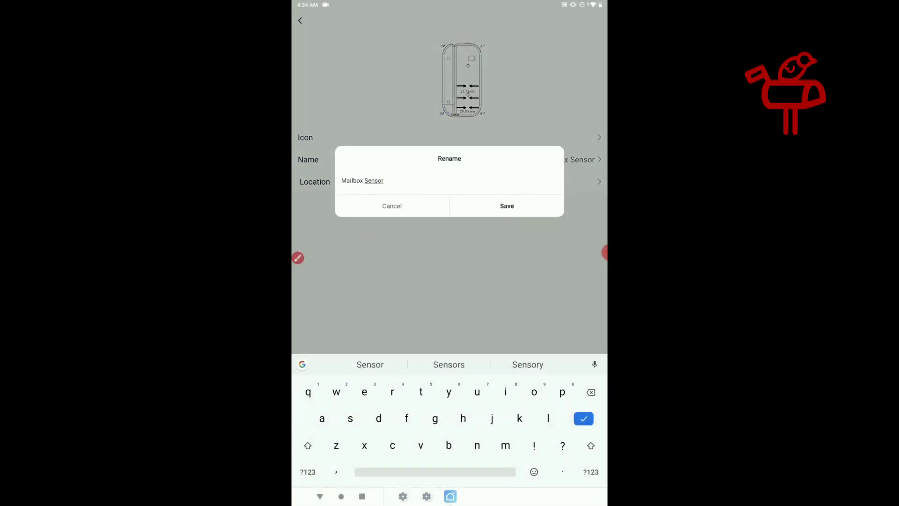
{"action": "left_click", "coordinate": [341, 187]}
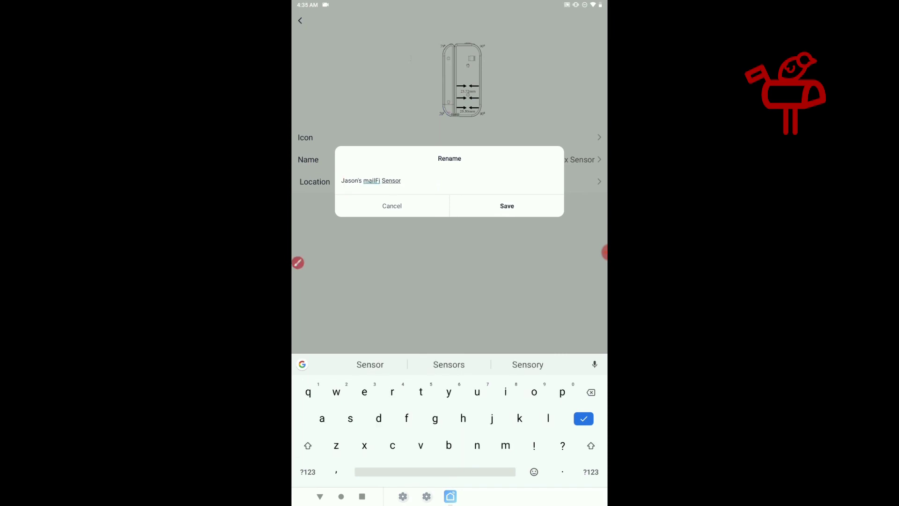
{"action": "left_click", "coordinate": [299, 262]}
{"action": "left_click_drag", "start_coordinate": [484, 333], "coordinate": [508, 299]}
{"action": "mouse_move", "coordinate": [470, 322]}
{"action": "left_mouse_down"}
{"action": "mouse_move", "coordinate": [508, 300]}
{"action": "mouse_move", "coordinate": [509, 319]}
{"action": "left_mouse_up"}
{"action": "left_click", "coordinate": [589, 480]}
{"action": "left_click", "coordinate": [507, 271]}
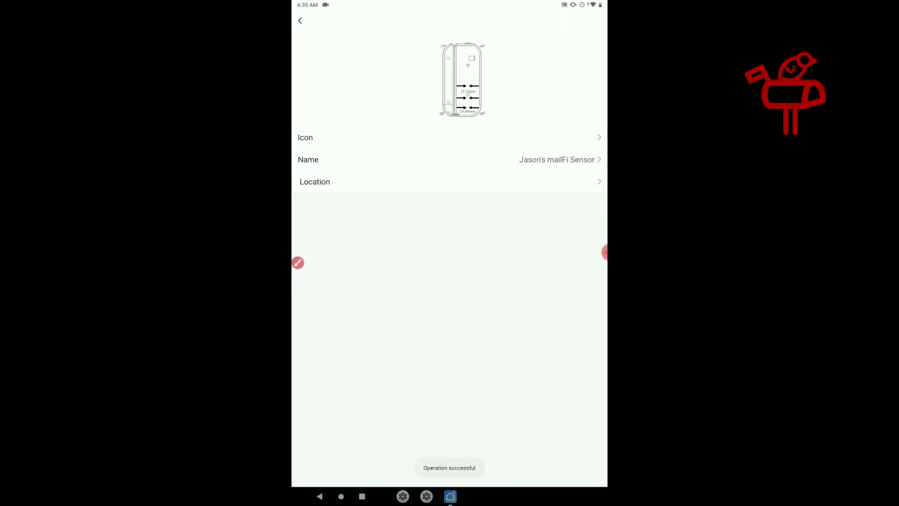
Check the Device Location page, leave it without a room, and return to device settings
{"action": "left_click", "coordinate": [315, 181]}
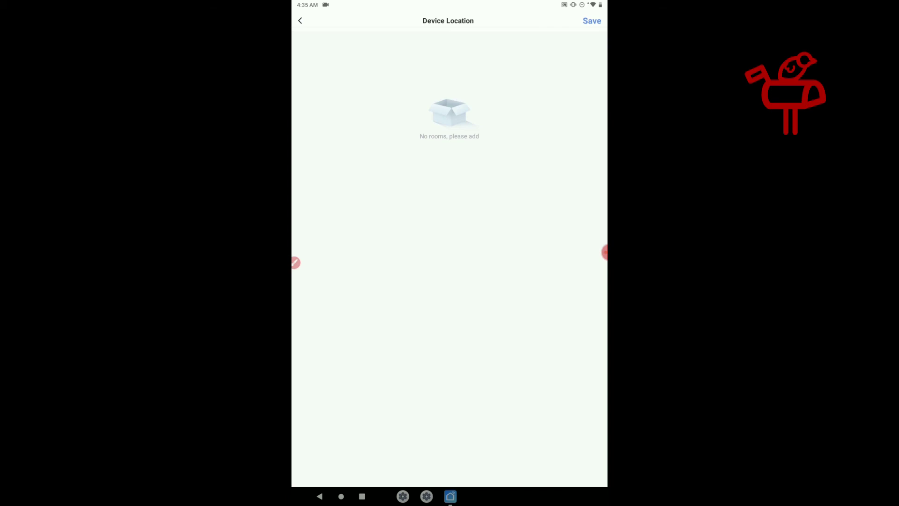
{"action": "left_click", "coordinate": [299, 20]}
{"action": "left_click", "coordinate": [295, 262]}
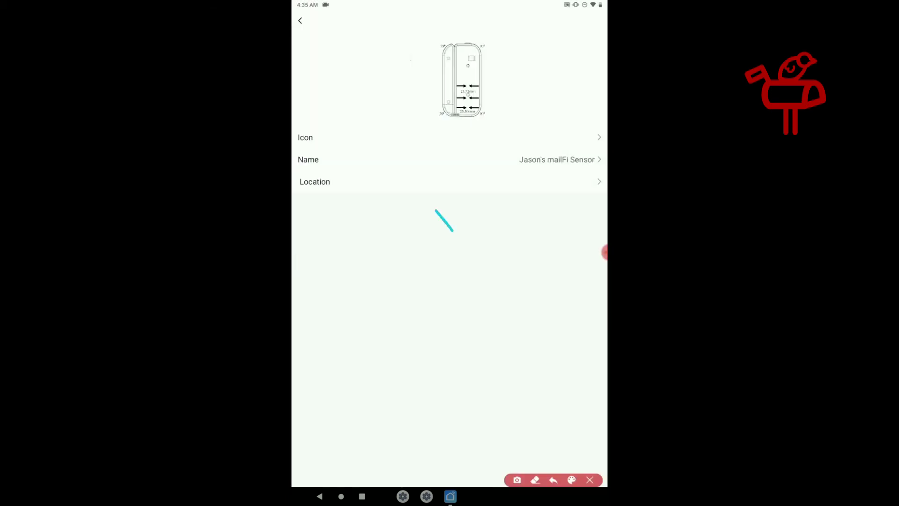
{"action": "mouse_move", "coordinate": [453, 229]}
{"action": "left_mouse_down"}
{"action": "mouse_move", "coordinate": [320, 64]}
{"action": "mouse_move", "coordinate": [384, 68]}
{"action": "left_mouse_up"}
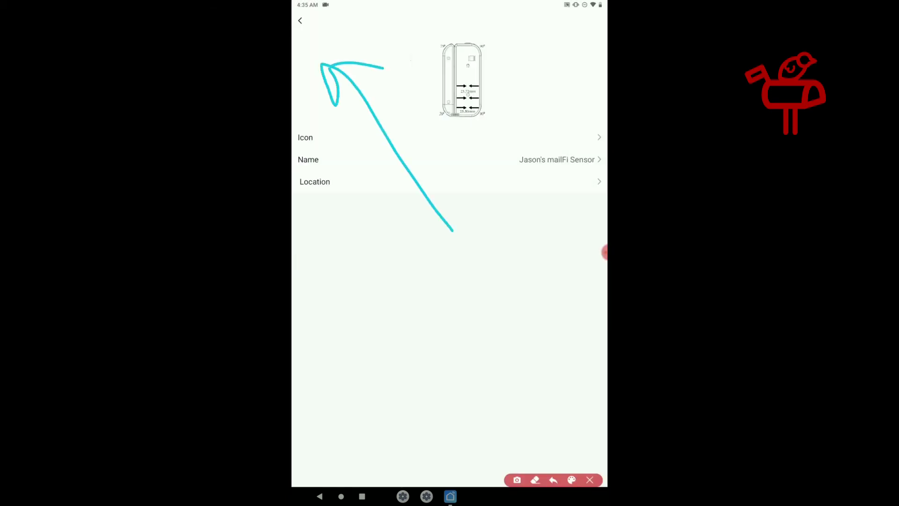
{"action": "left_click", "coordinate": [589, 479]}
{"action": "left_click", "coordinate": [300, 20]}
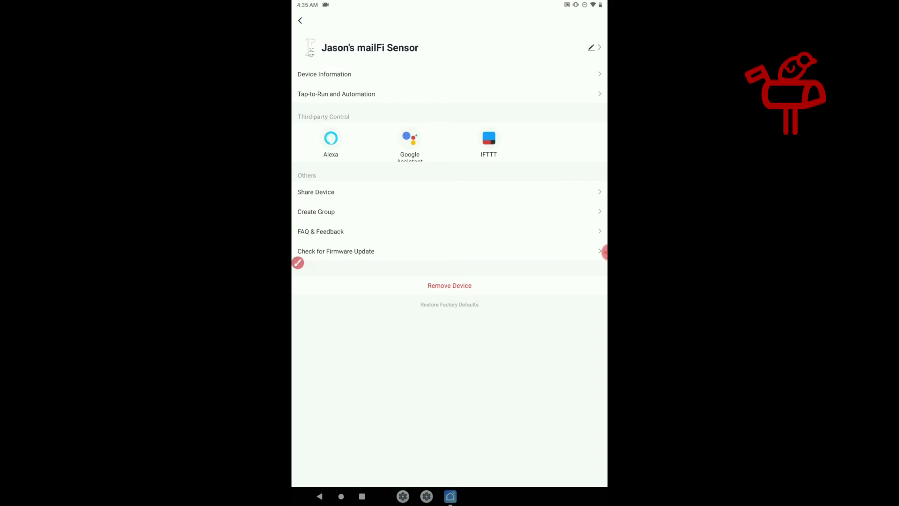
Cancel the Restore Factory Defaults prompt so the sensor is not reset
{"action": "left_click", "coordinate": [298, 262]}
{"action": "mouse_move", "coordinate": [385, 322]}
{"action": "left_mouse_down"}
{"action": "mouse_move", "coordinate": [461, 255]}
{"action": "mouse_move", "coordinate": [383, 327]}
{"action": "left_mouse_up"}
{"action": "left_click", "coordinate": [589, 480]}
{"action": "left_click", "coordinate": [449, 305]}
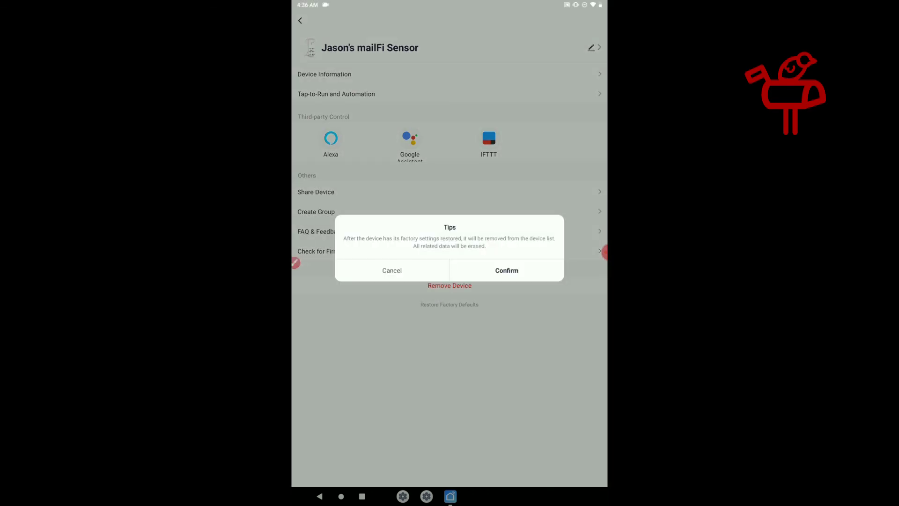
{"action": "left_click", "coordinate": [392, 269]}
Go back to the home list showing Jason's mailFi Sensor, then go to the Android home screen
{"action": "key", "text": "Escape"}
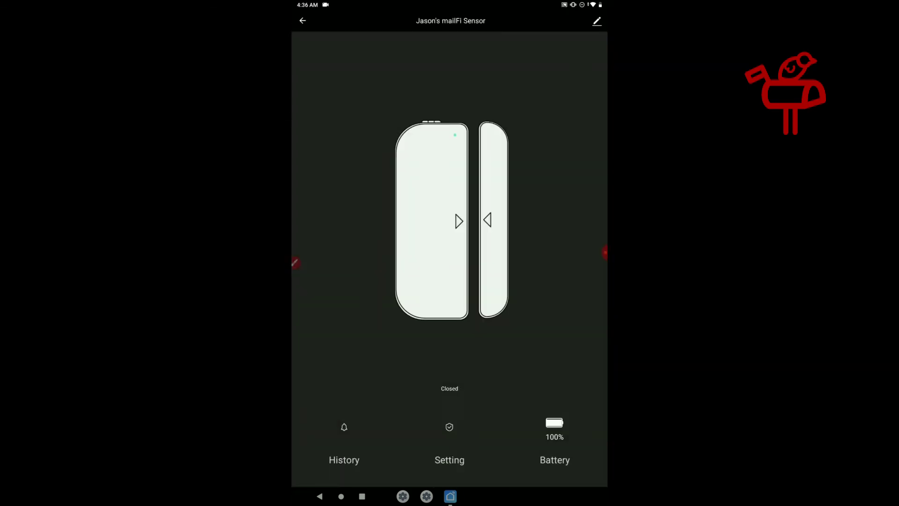
{"action": "key", "text": "Escape"}
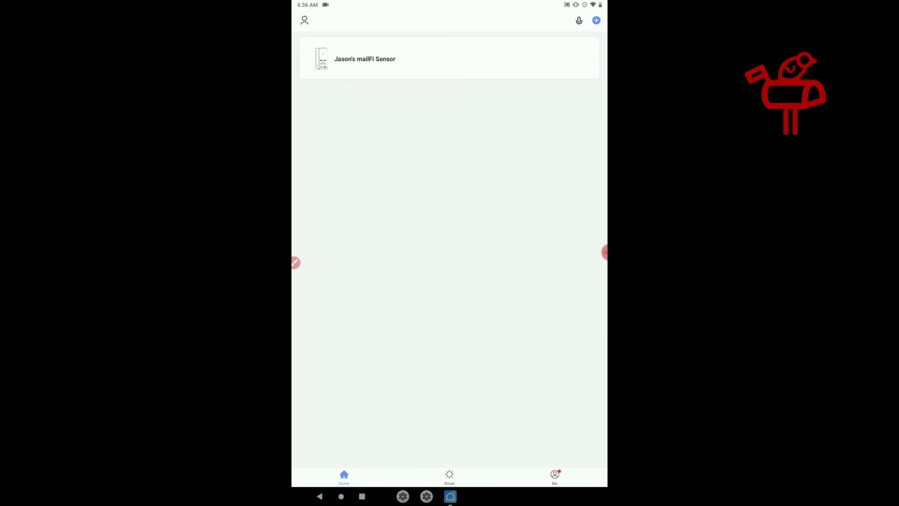
{"action": "left_click", "coordinate": [341, 496]}
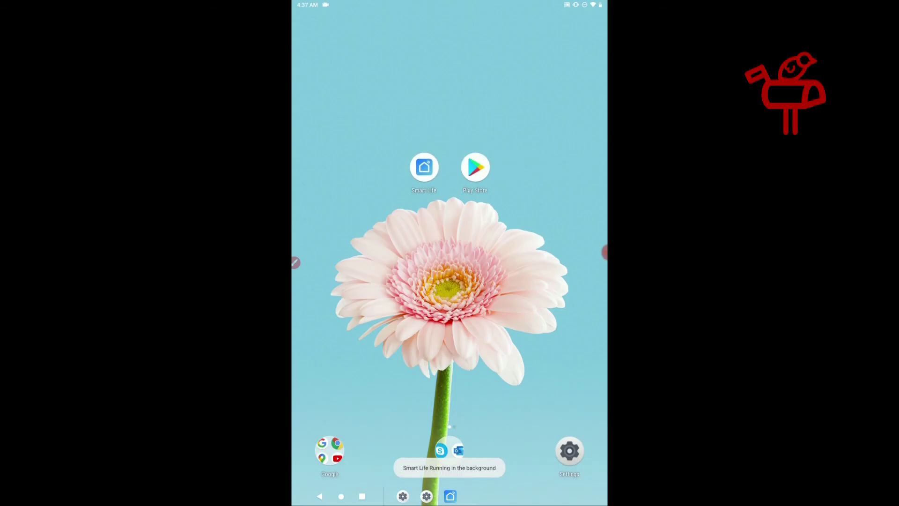